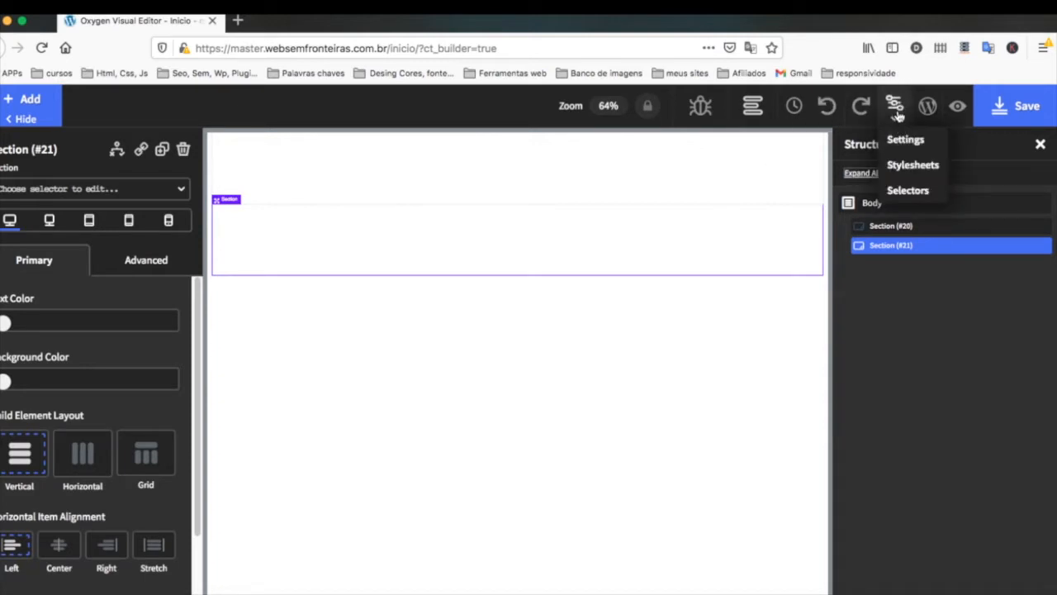
# Step: Review the global link styles for All, Text Link and Link Wrapper
pyautogui.click(905, 140)
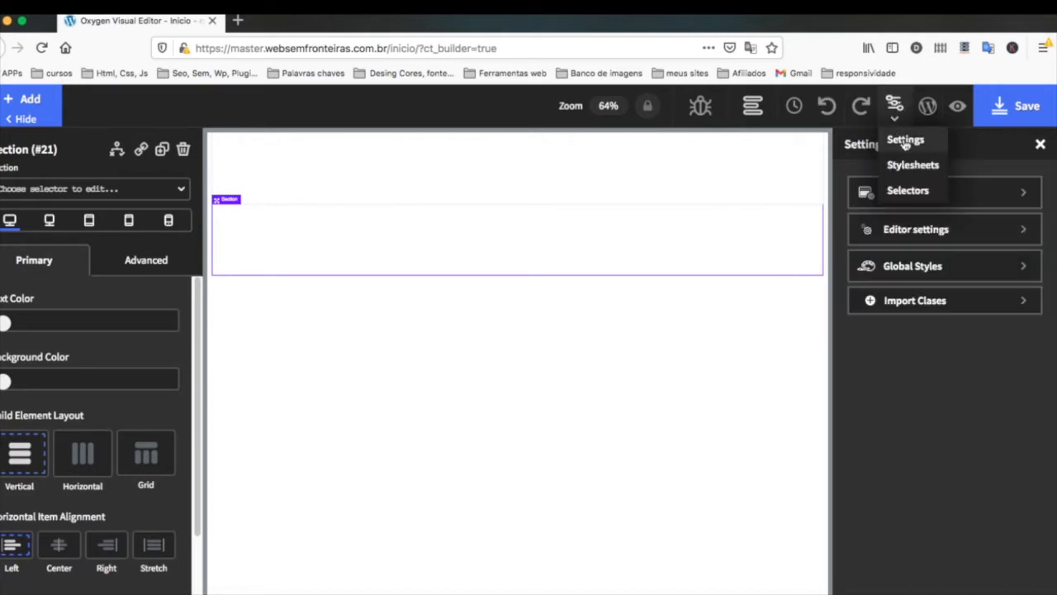
pyautogui.click(918, 268)
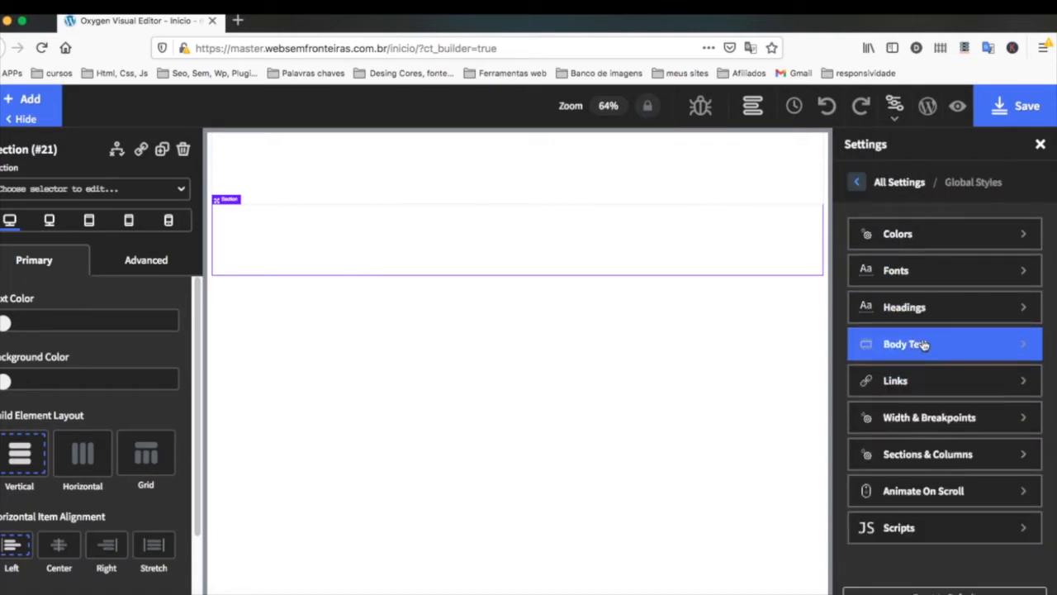
pyautogui.click(920, 385)
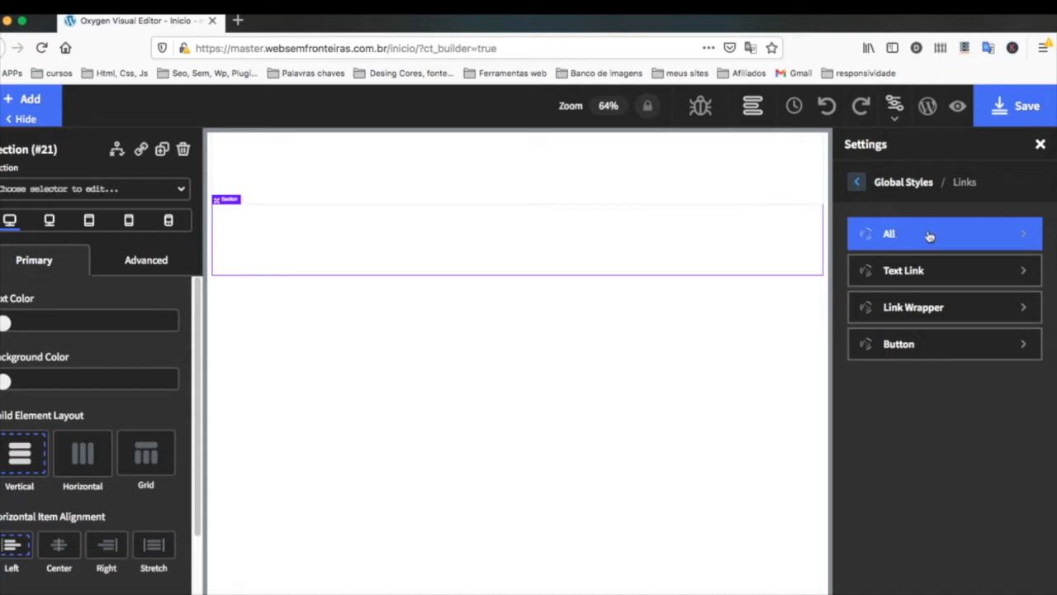
pyautogui.click(1023, 238)
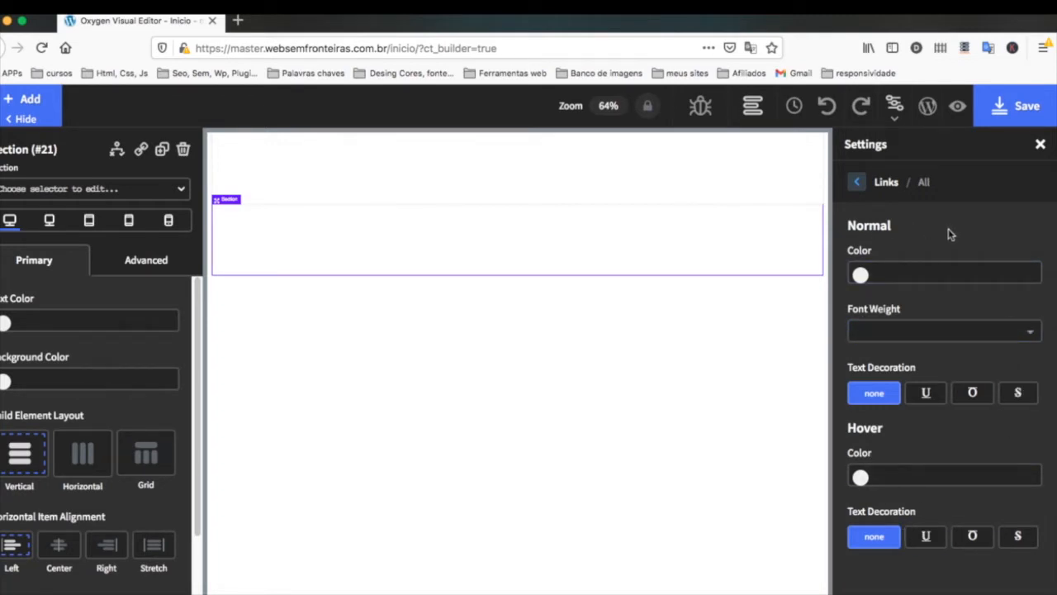
pyautogui.click(857, 183)
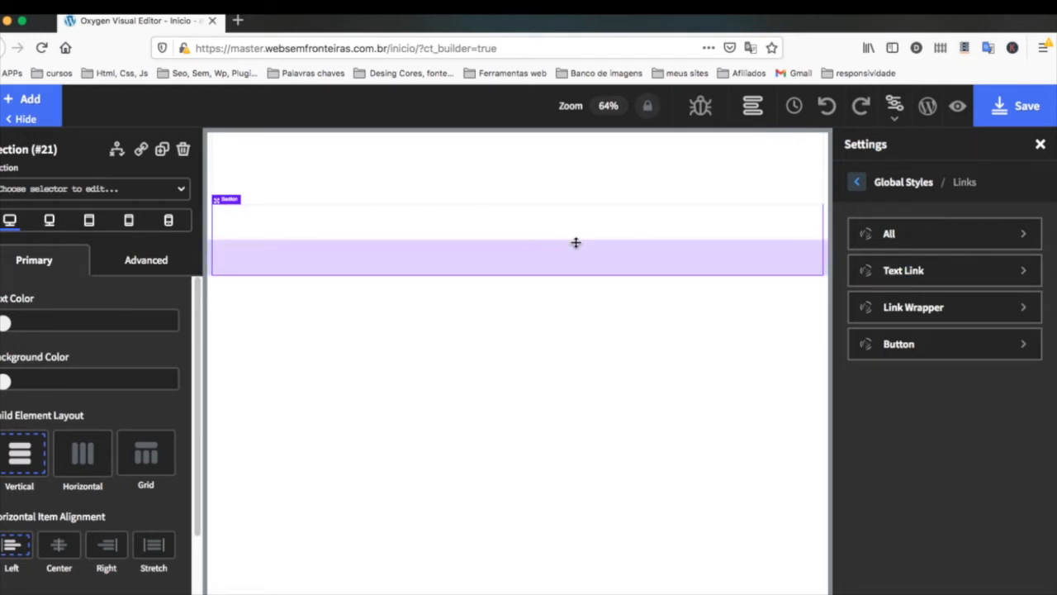
pyautogui.click(927, 273)
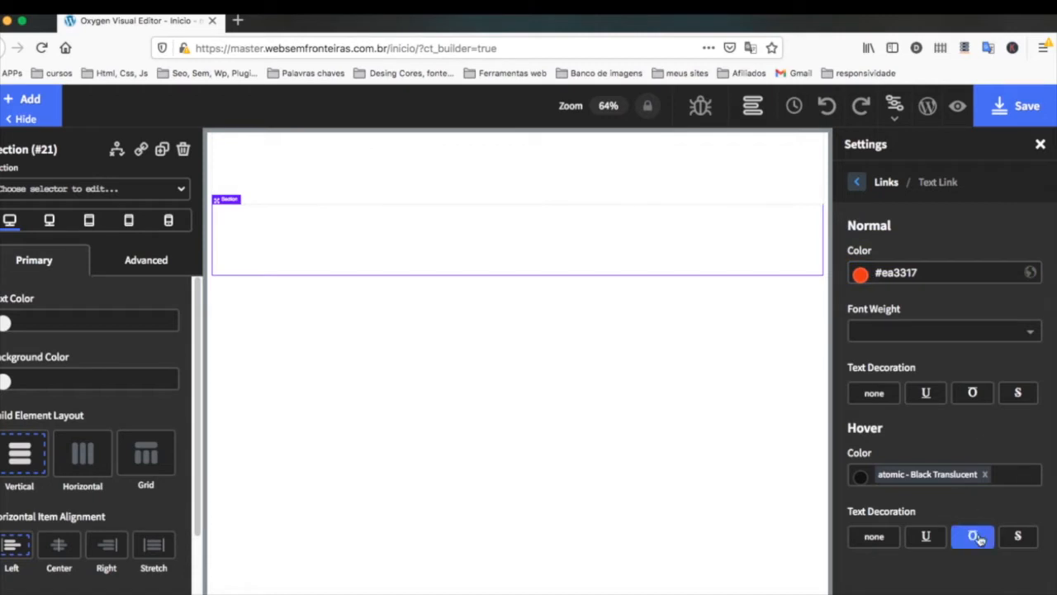
pyautogui.click(888, 183)
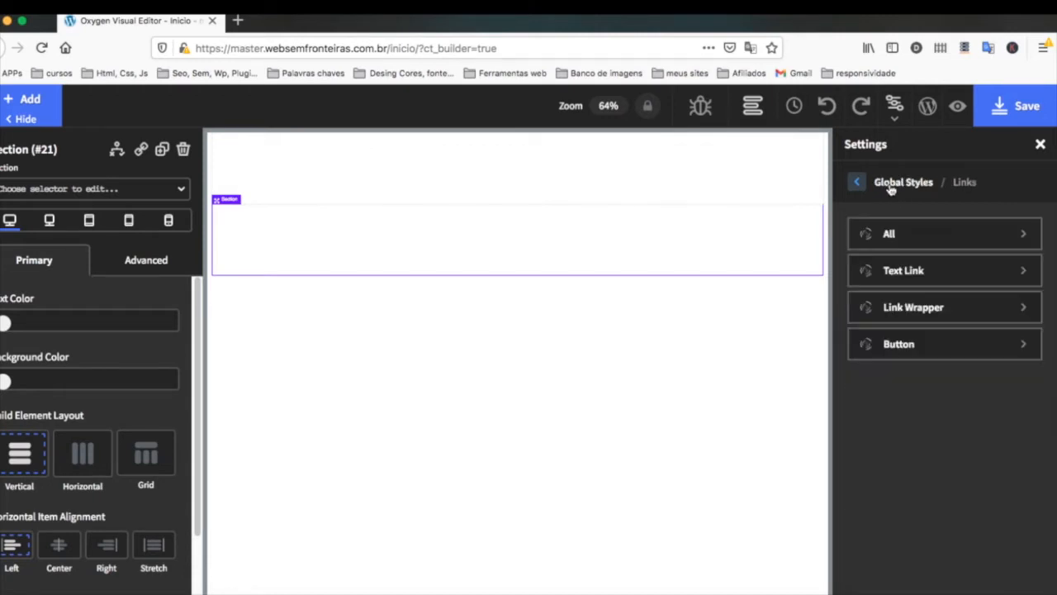
pyautogui.click(918, 314)
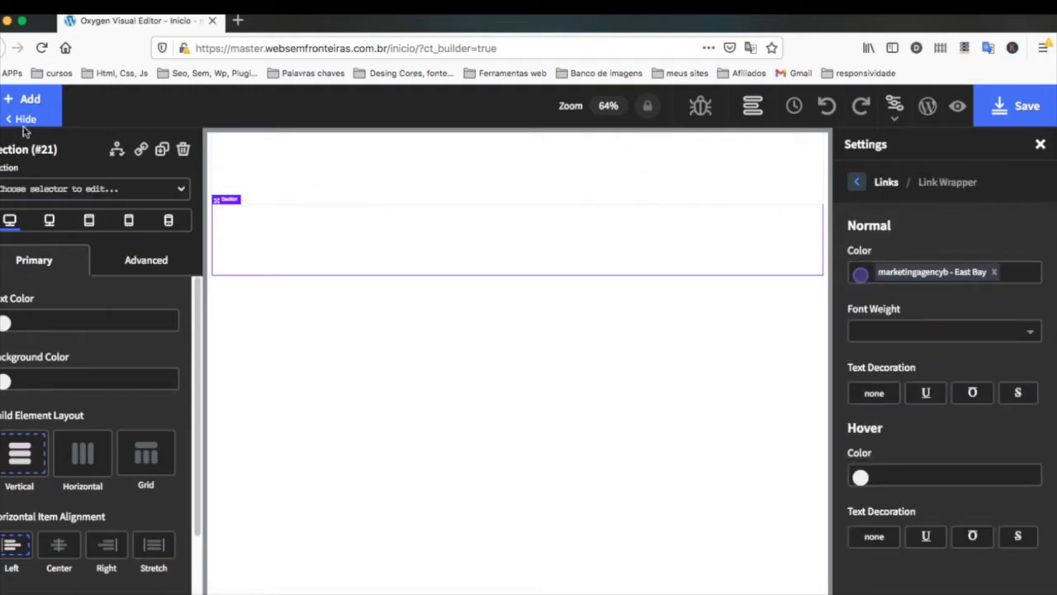
# Step: Add a Link Wrapper to the second section and display the page structure
pyautogui.click(25, 99)
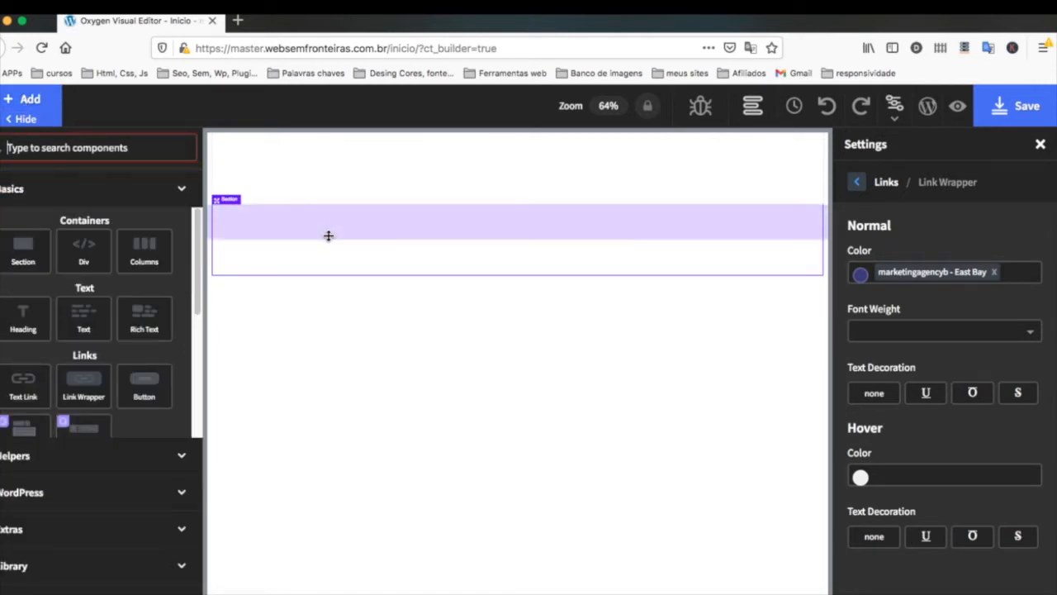
pyautogui.click(89, 385)
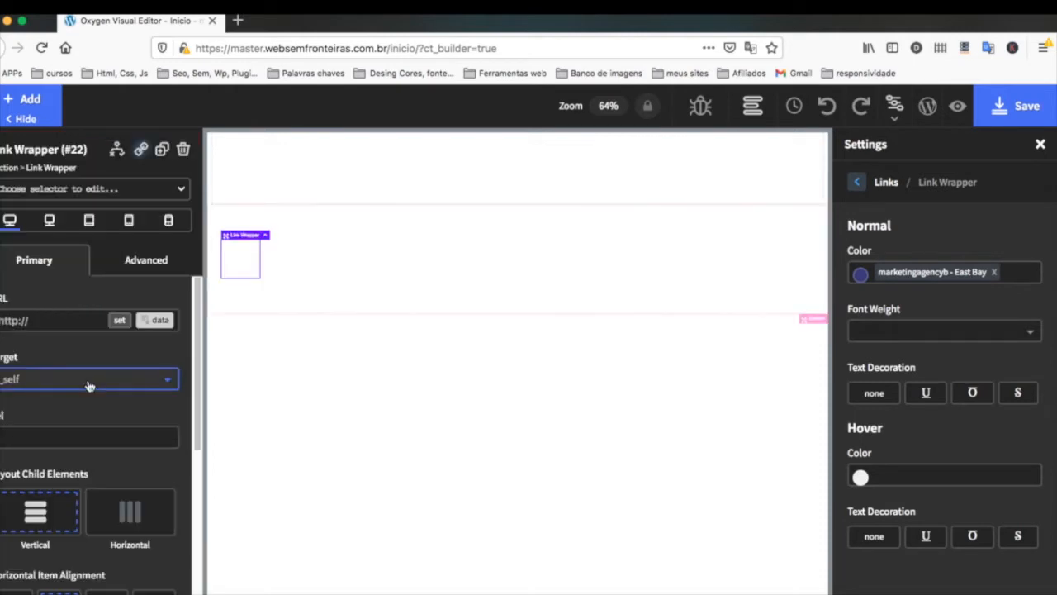
pyautogui.click(750, 107)
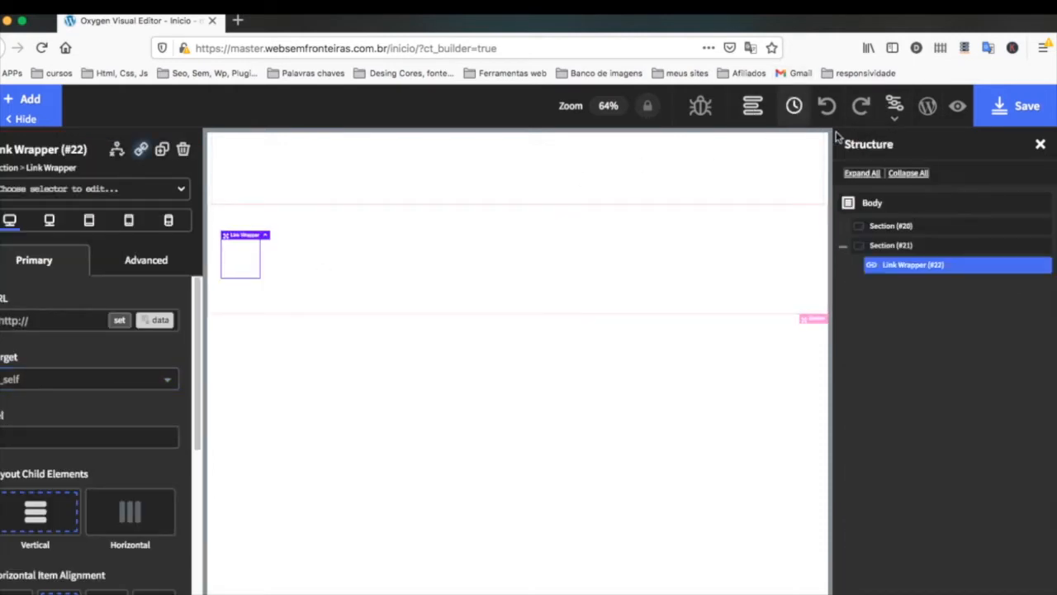
# Step: Add a Heading inside the Link Wrapper of the second section
pyautogui.click(952, 248)
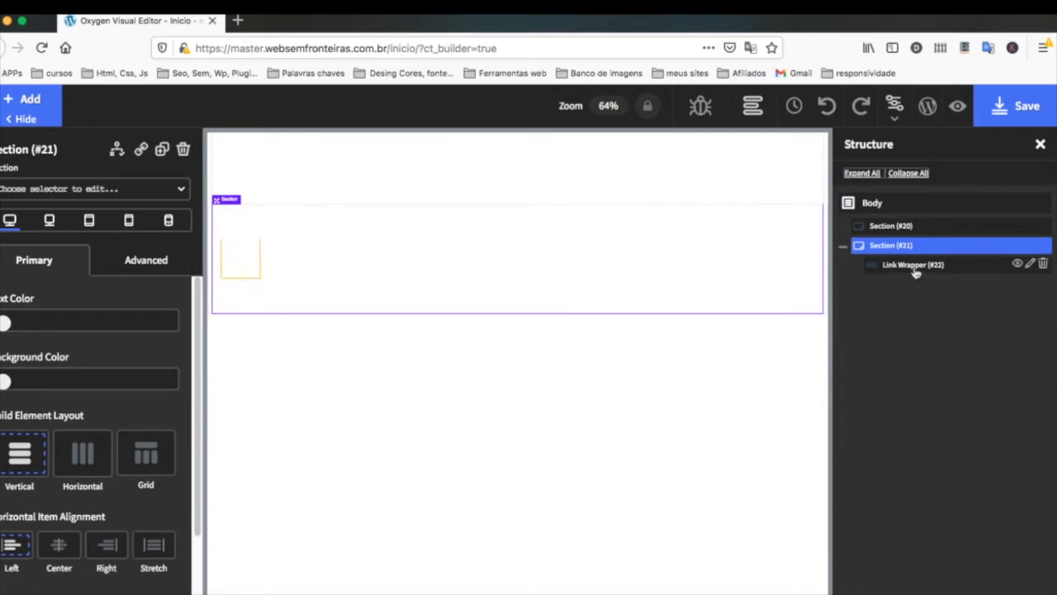
pyautogui.click(917, 265)
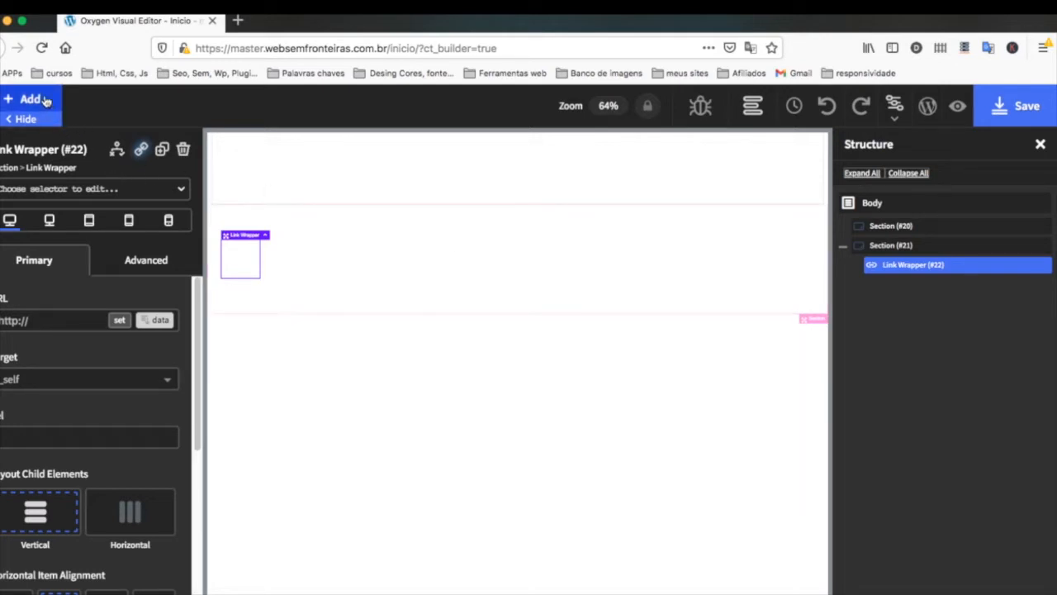
pyautogui.click(46, 99)
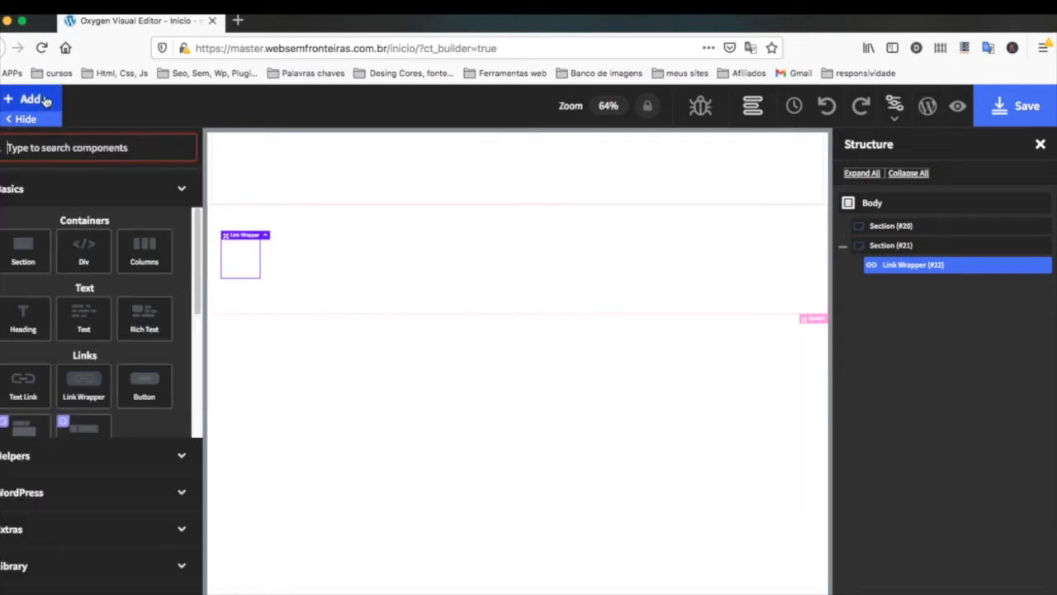
pyautogui.click(35, 323)
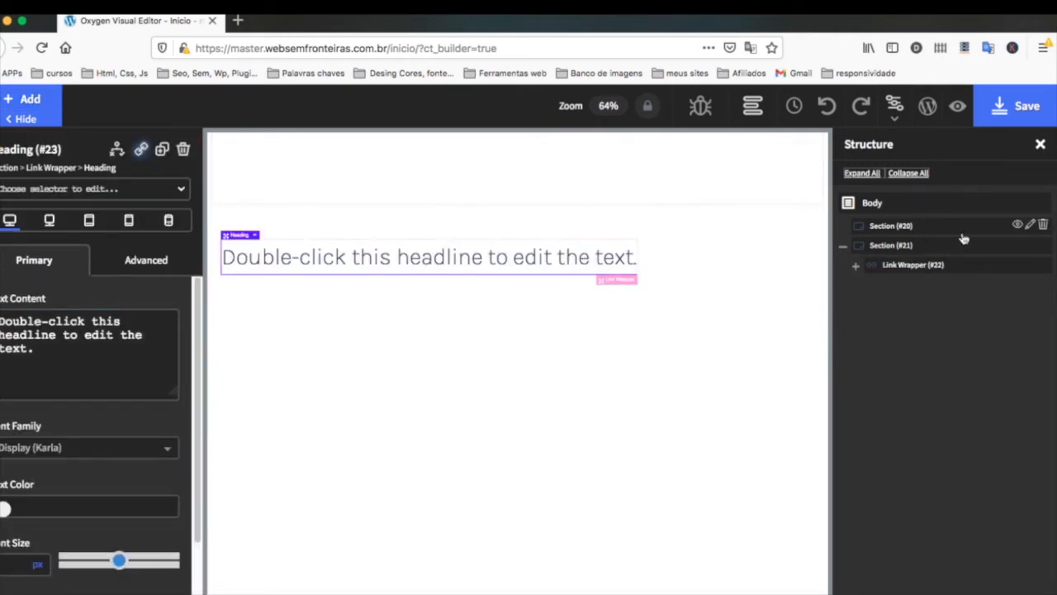
# Step: Add an Image inside the Link Wrapper, using the black cat character picture from the media library
pyautogui.click(986, 269)
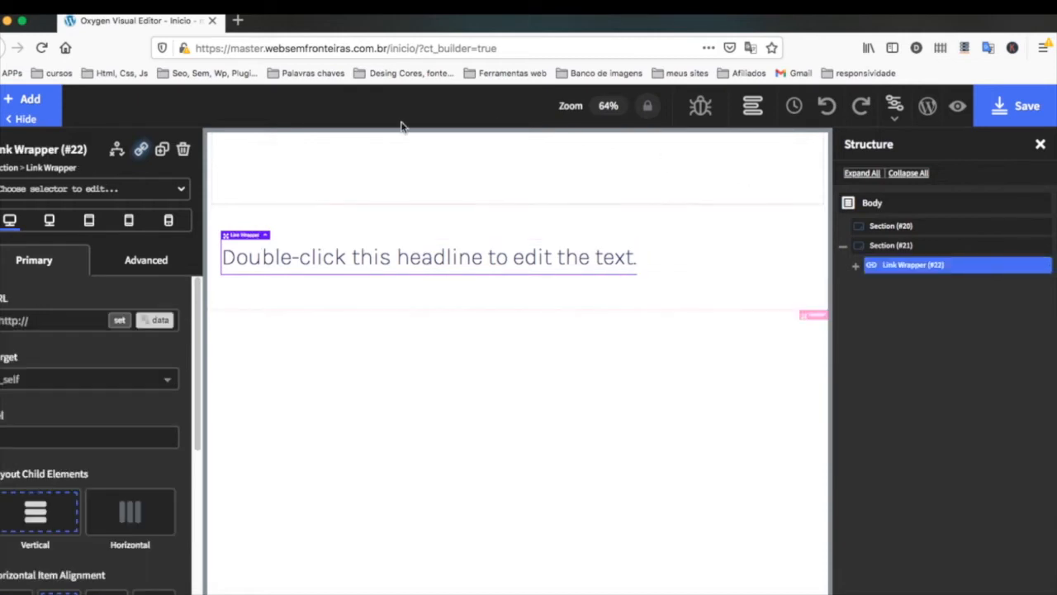
pyautogui.click(43, 98)
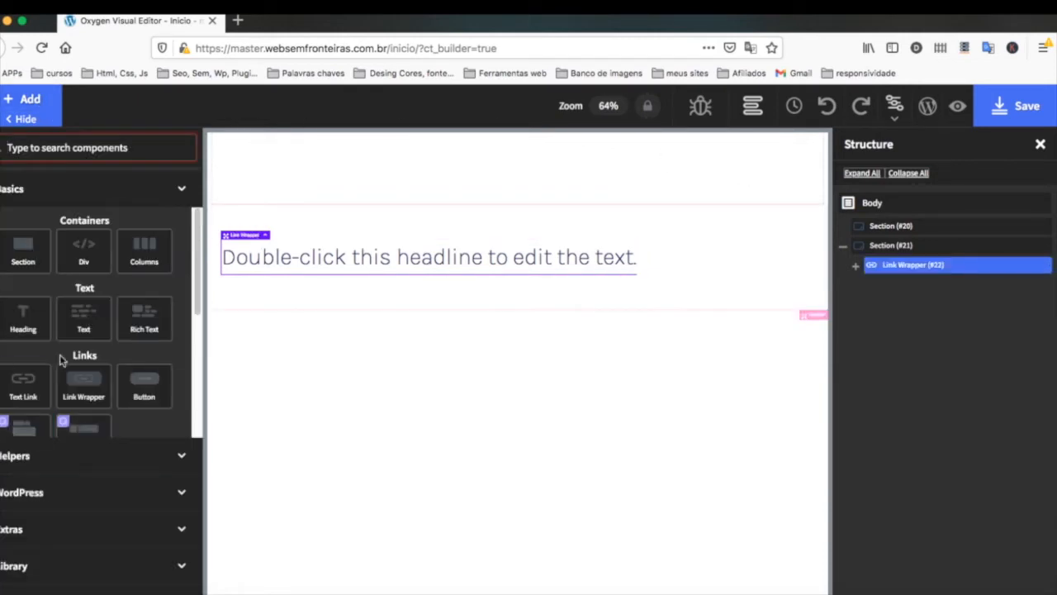
pyautogui.scroll(-3, 48, 400)
pyautogui.click(38, 400)
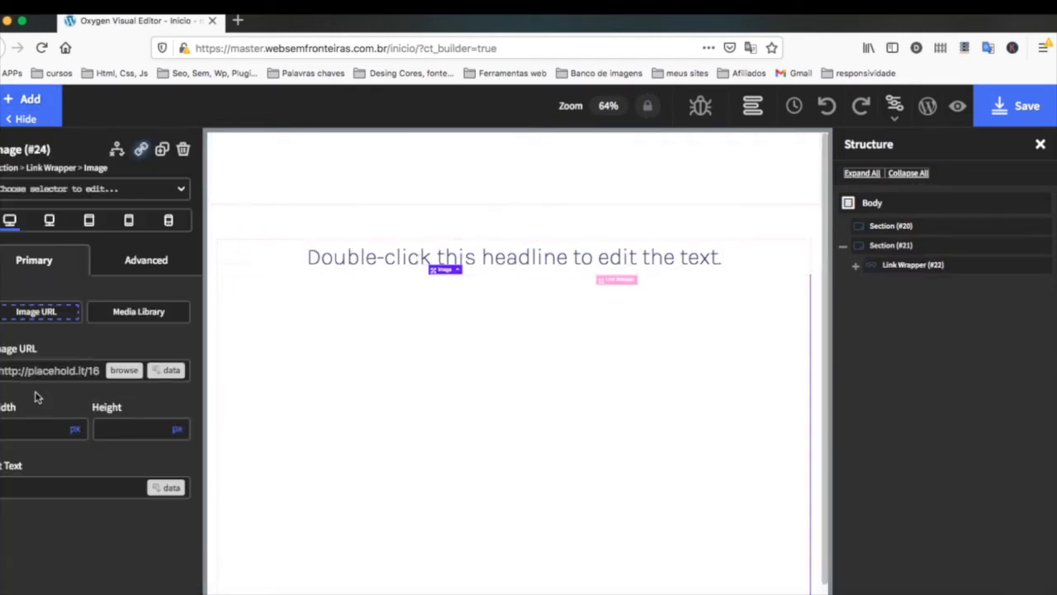
pyautogui.click(124, 371)
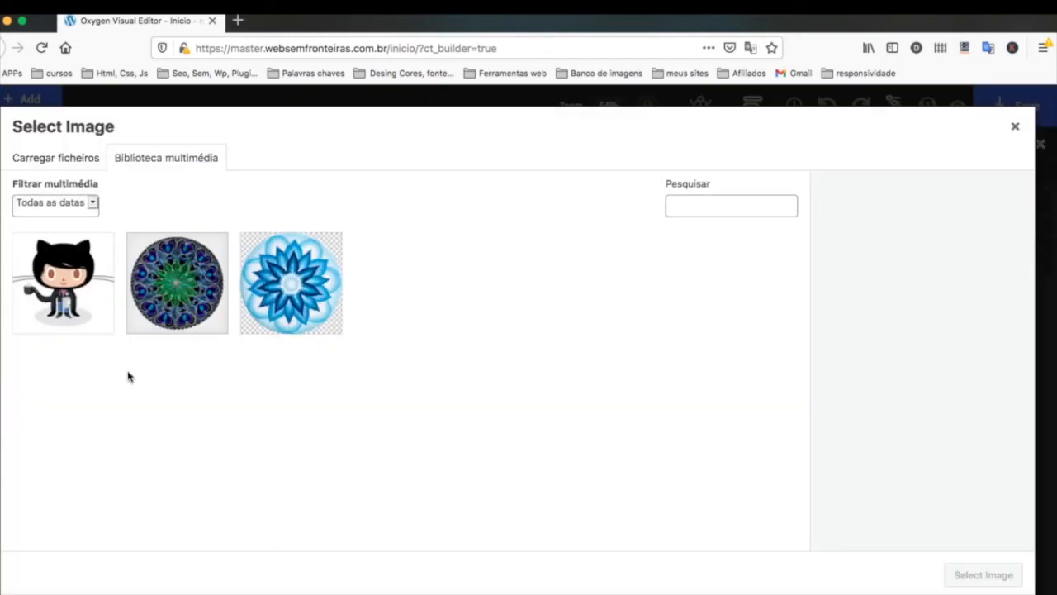
pyautogui.click(58, 293)
pyautogui.click(974, 576)
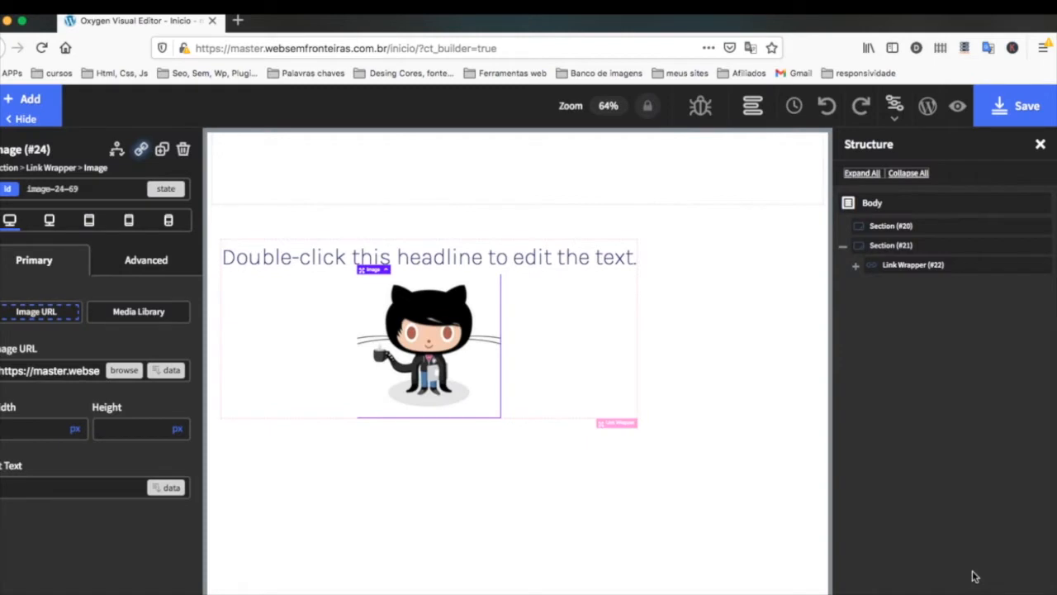
# Step: Add a Text block inside the Link Wrapper below the image
pyautogui.click(987, 266)
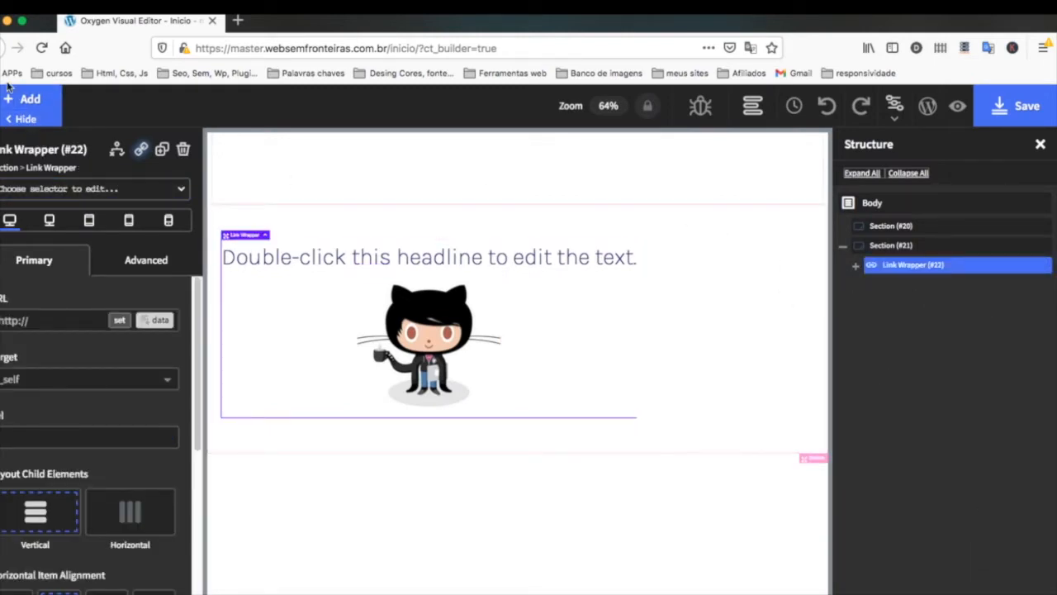
pyautogui.click(18, 105)
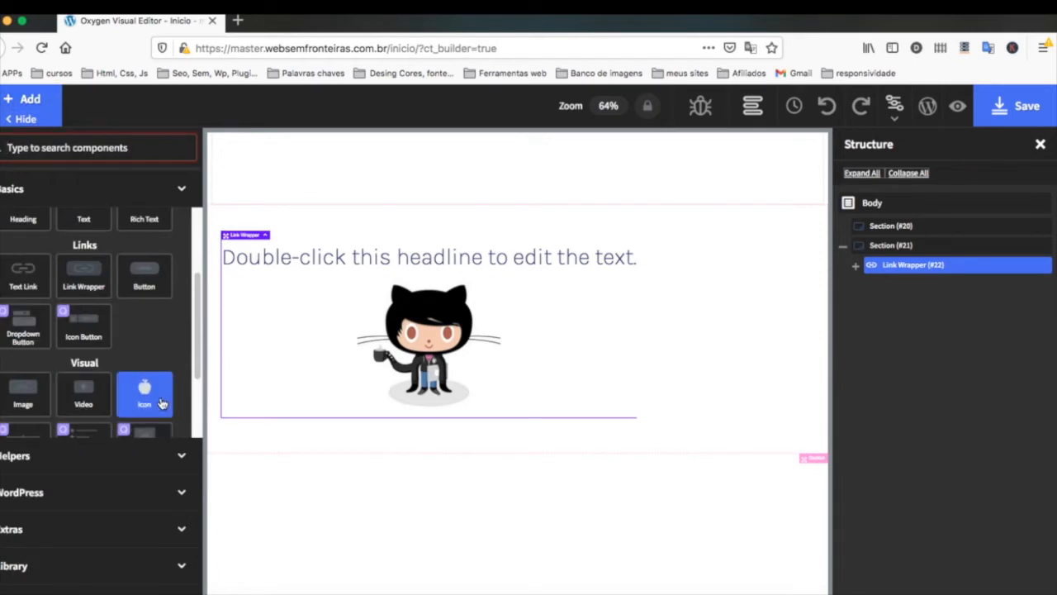
pyautogui.scroll(-3, 157, 402)
pyautogui.scroll(5, 161, 402)
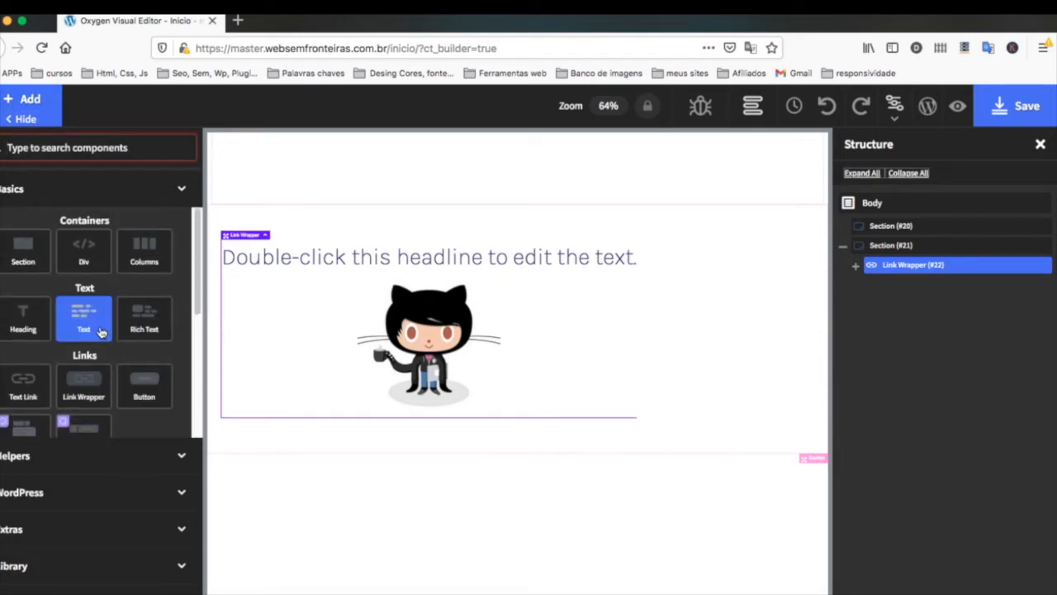
pyautogui.click(84, 318)
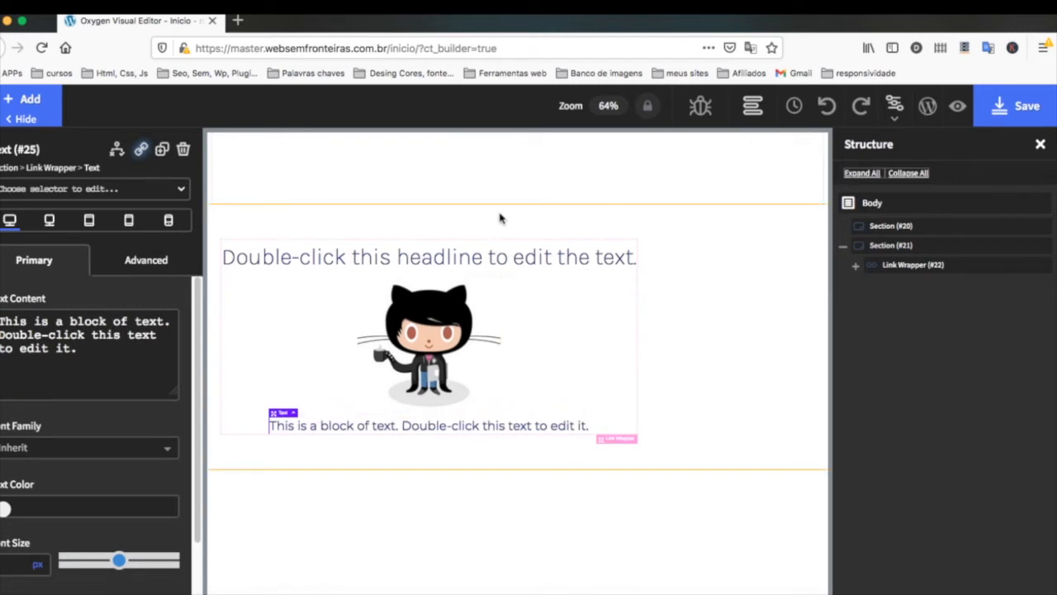
# Step: Center the second section's items horizontally, with its child elements in a vertical layout
pyautogui.click(958, 246)
pyautogui.click(64, 463)
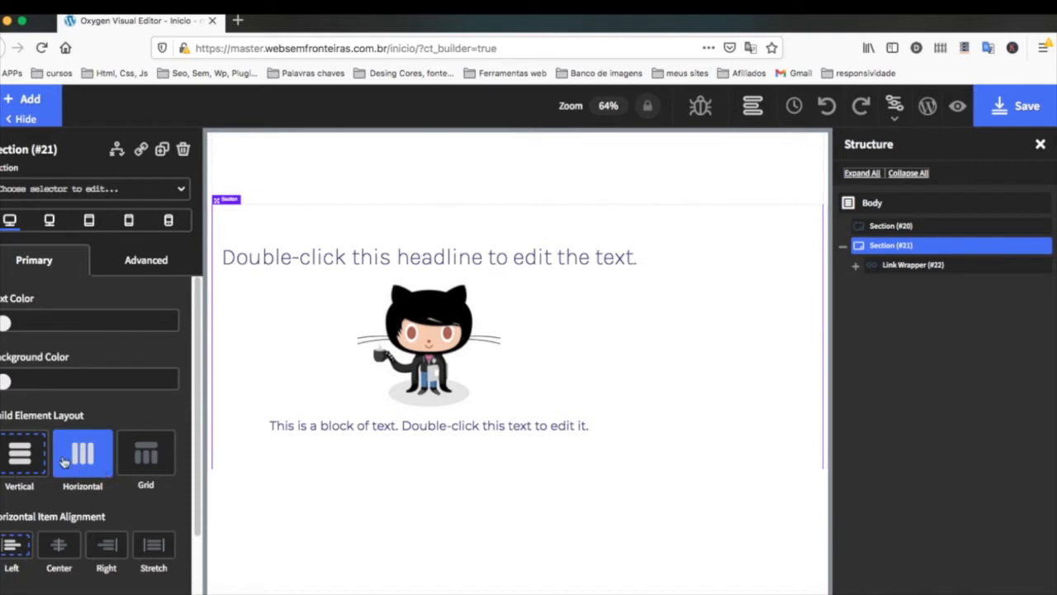
pyautogui.click(25, 448)
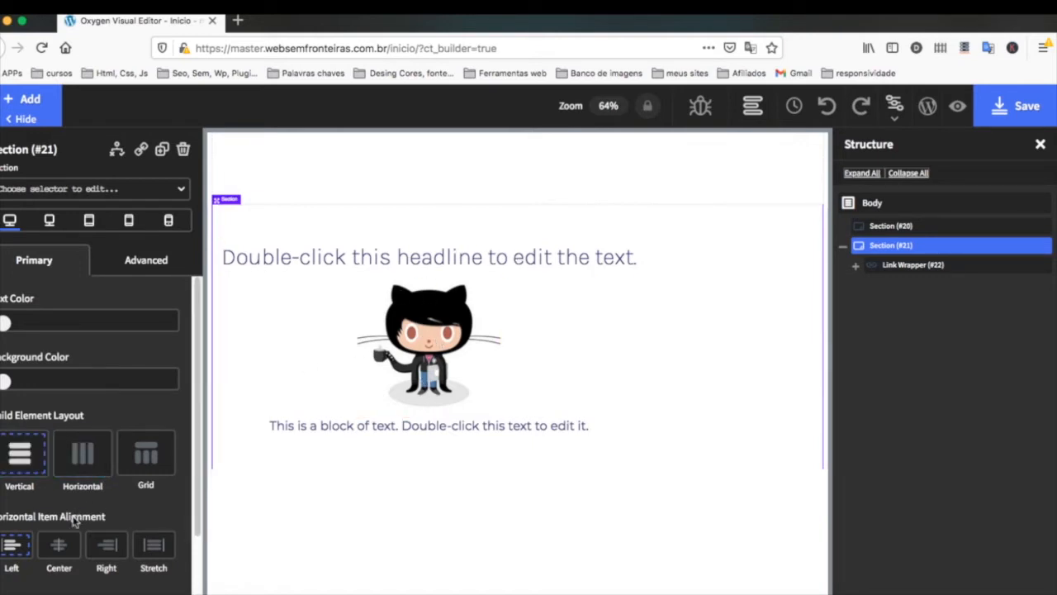
pyautogui.click(60, 549)
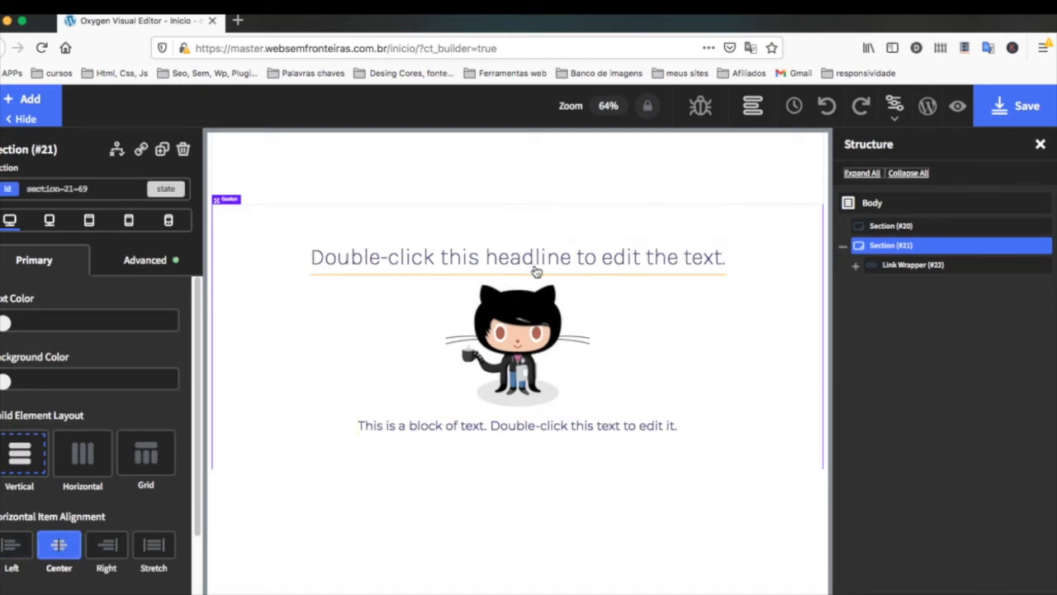
# Step: Set the second section's background color to the atomic global color Grey
pyautogui.click(142, 261)
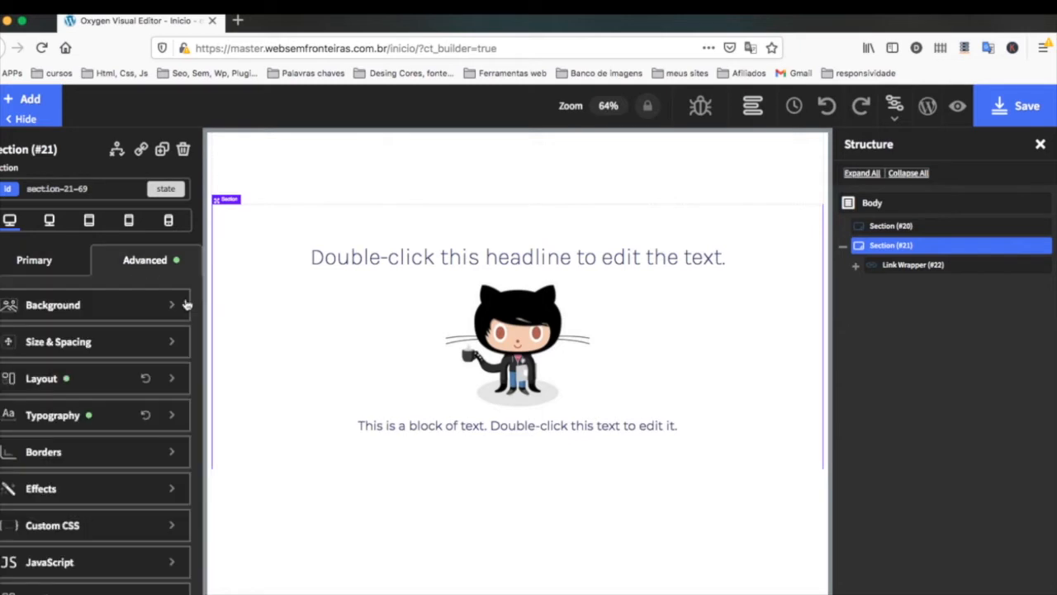
pyautogui.click(133, 306)
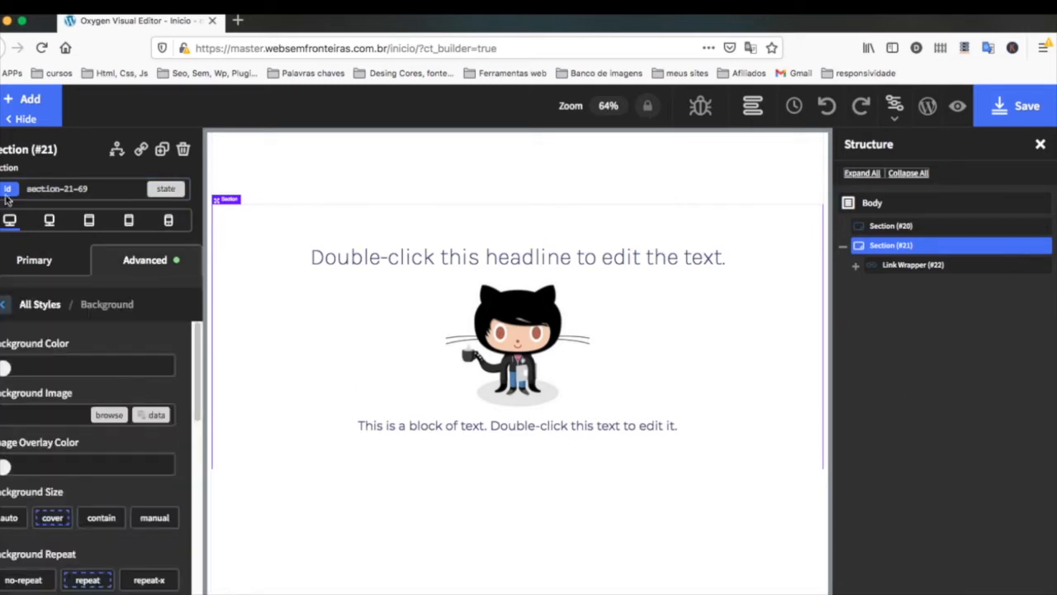
pyautogui.click(6, 368)
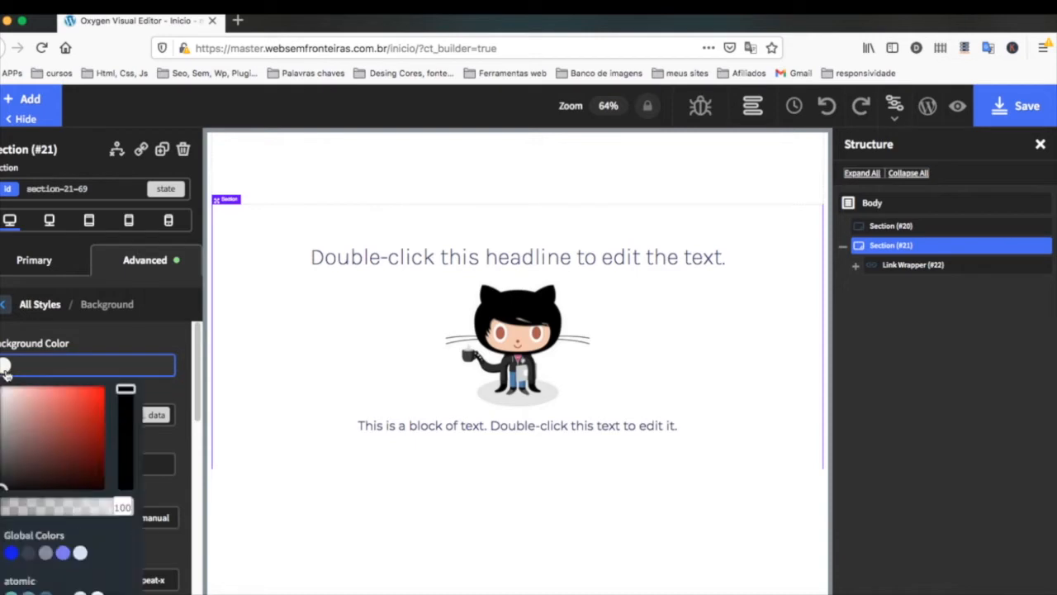
pyautogui.scroll(-3, 38, 450)
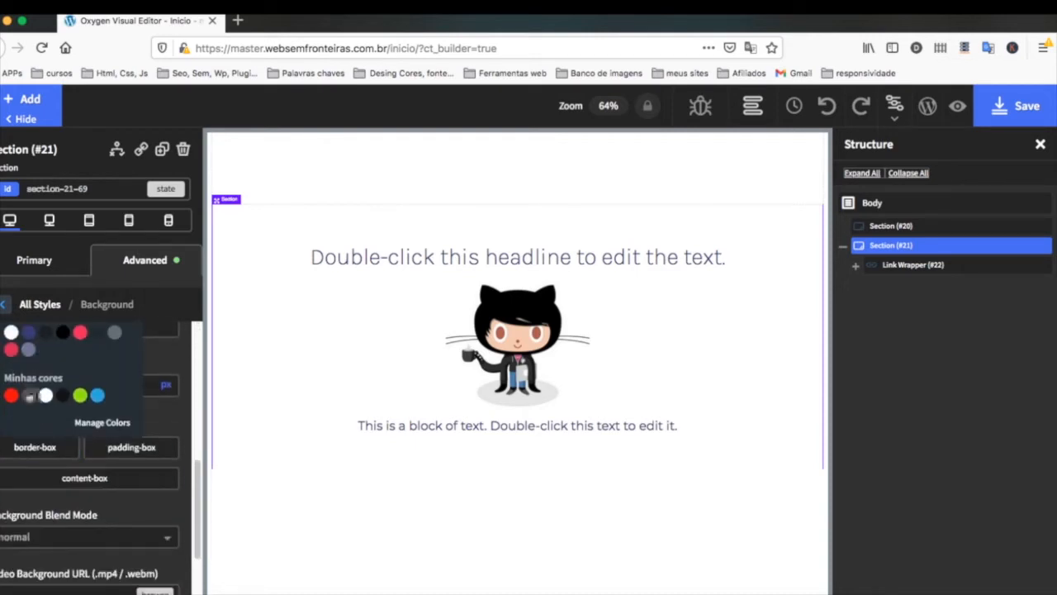
pyautogui.scroll(2, 46, 395)
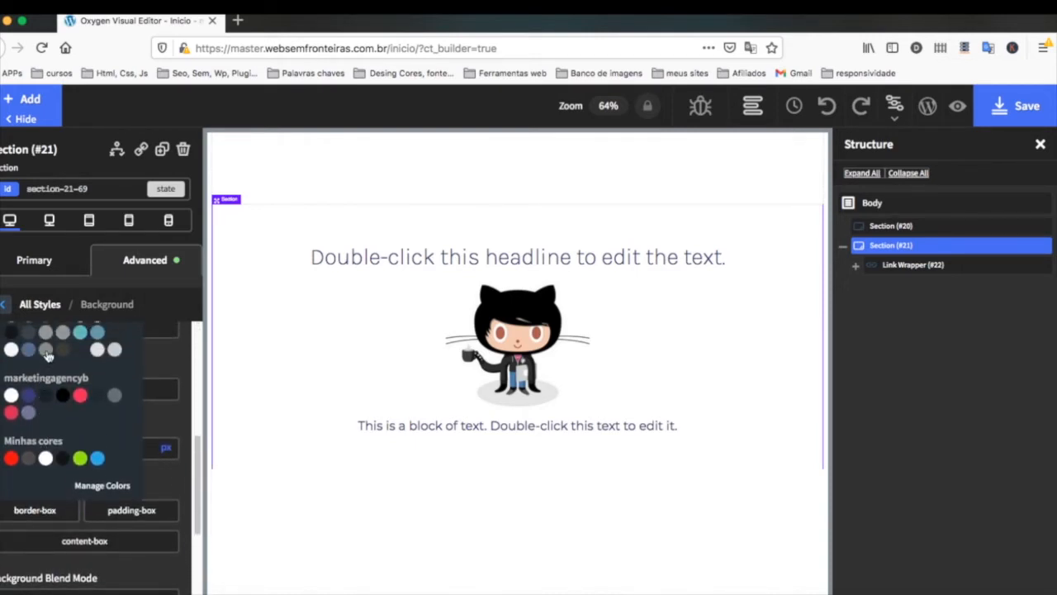
pyautogui.click(47, 351)
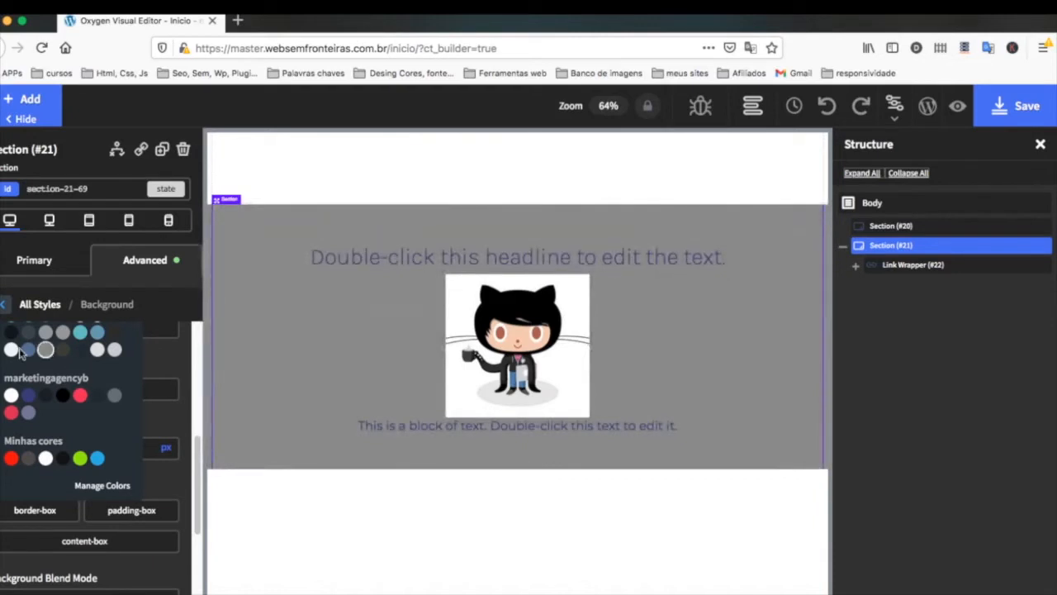
pyautogui.click(63, 333)
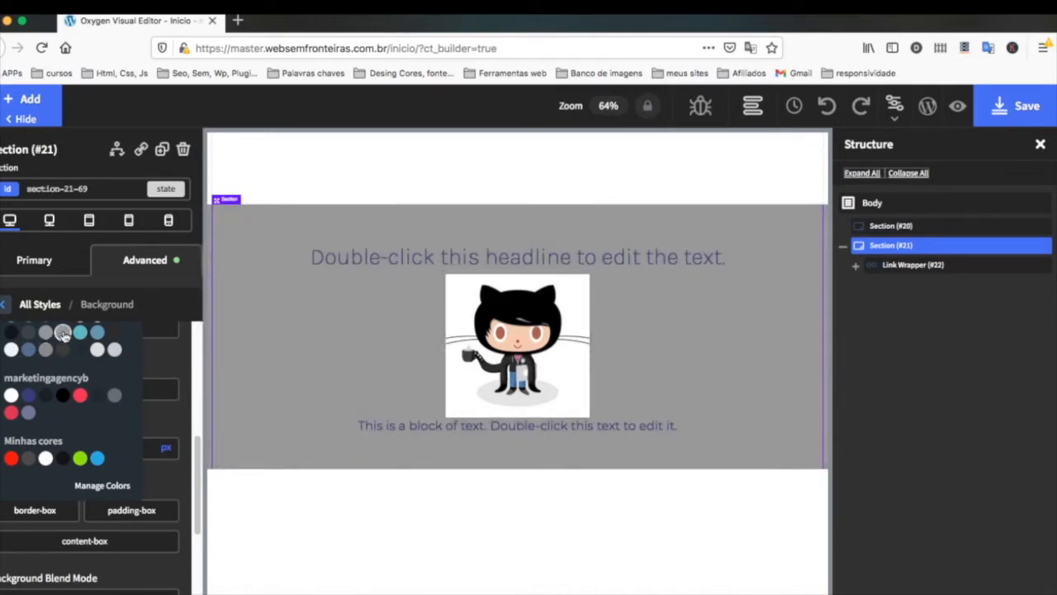
pyautogui.scroll(3, 63, 339)
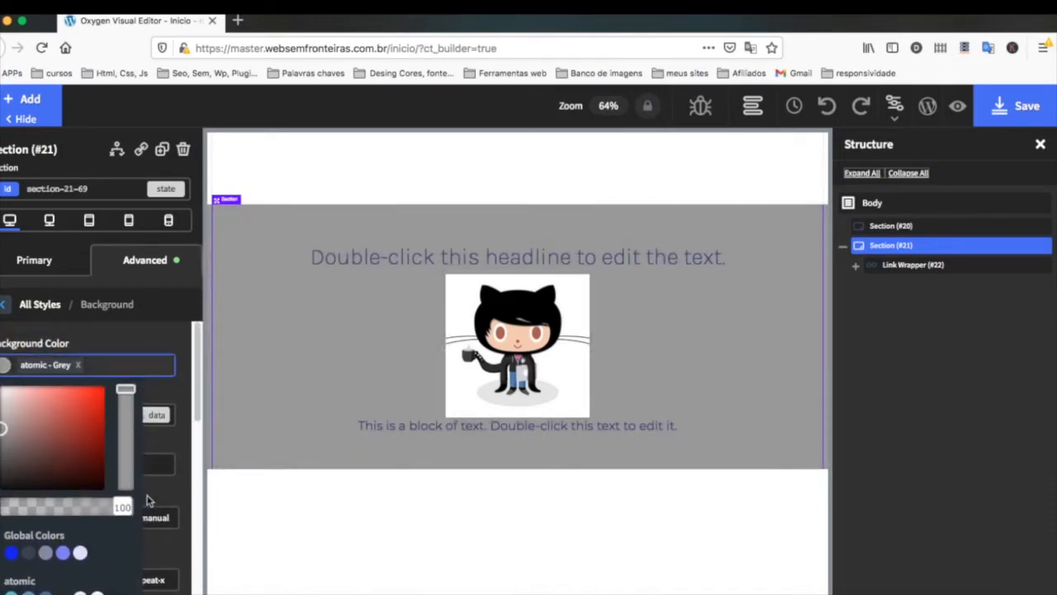
# Step: Reduce the opacity of the second section's background color to 21, giving rgba(153,153,153,0.21)
pyautogui.moveTo(122, 505); pyautogui.dragTo(33, 505)
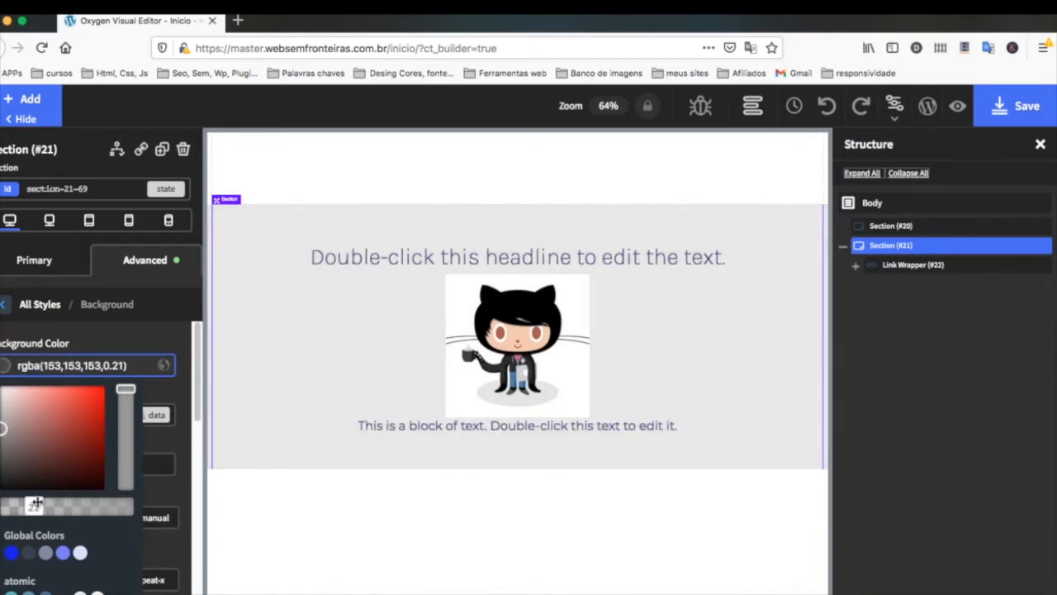
pyautogui.click(177, 439)
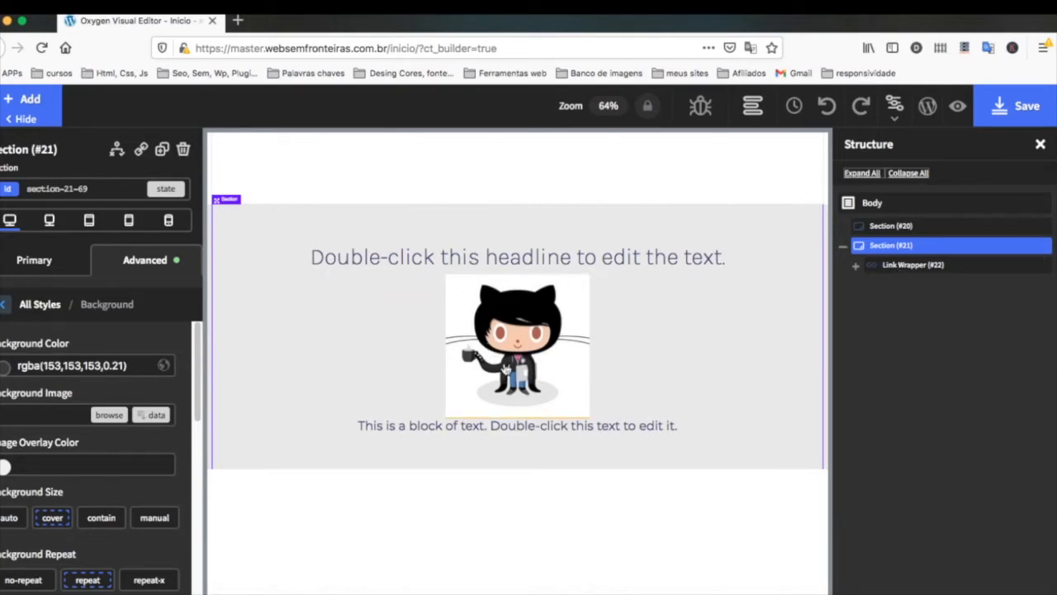
pyautogui.click(914, 266)
pyautogui.click(59, 328)
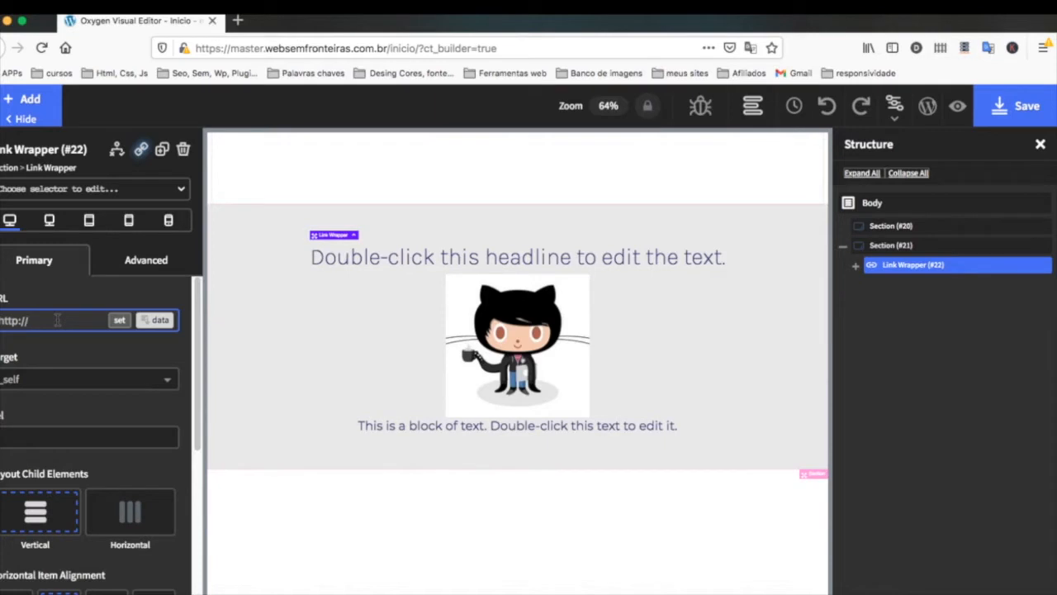
pyautogui.write('w')
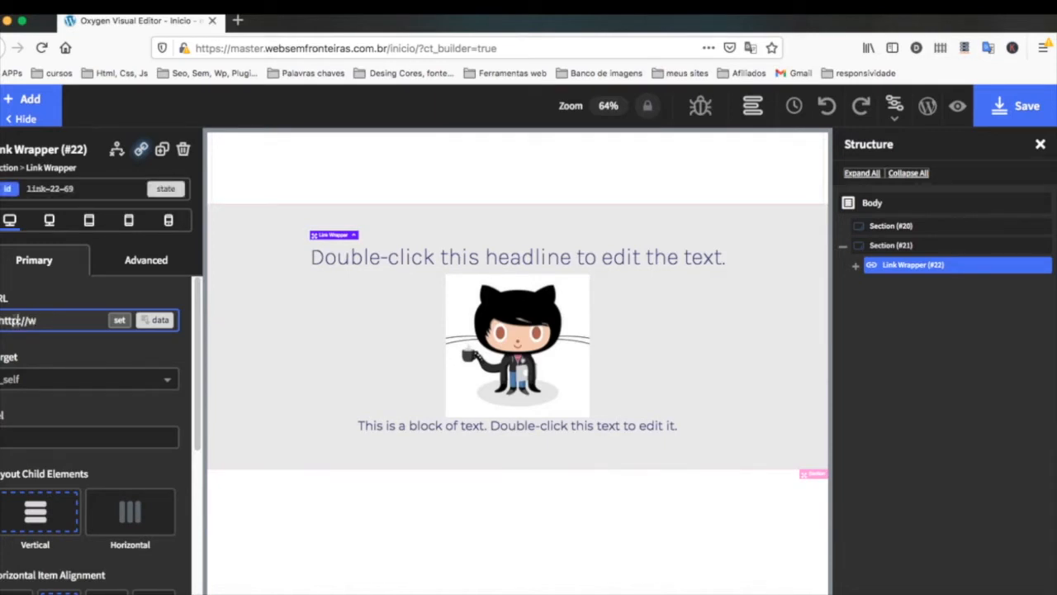
pyautogui.write('s')
pyautogui.click(50, 321)
pyautogui.write('ww.google.com')
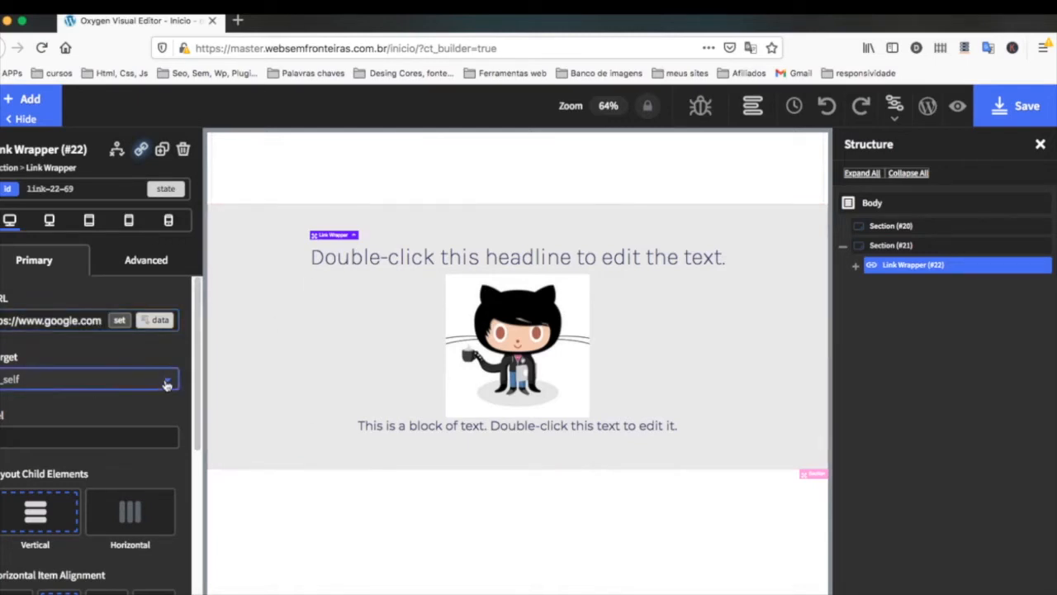
pyautogui.click(170, 382)
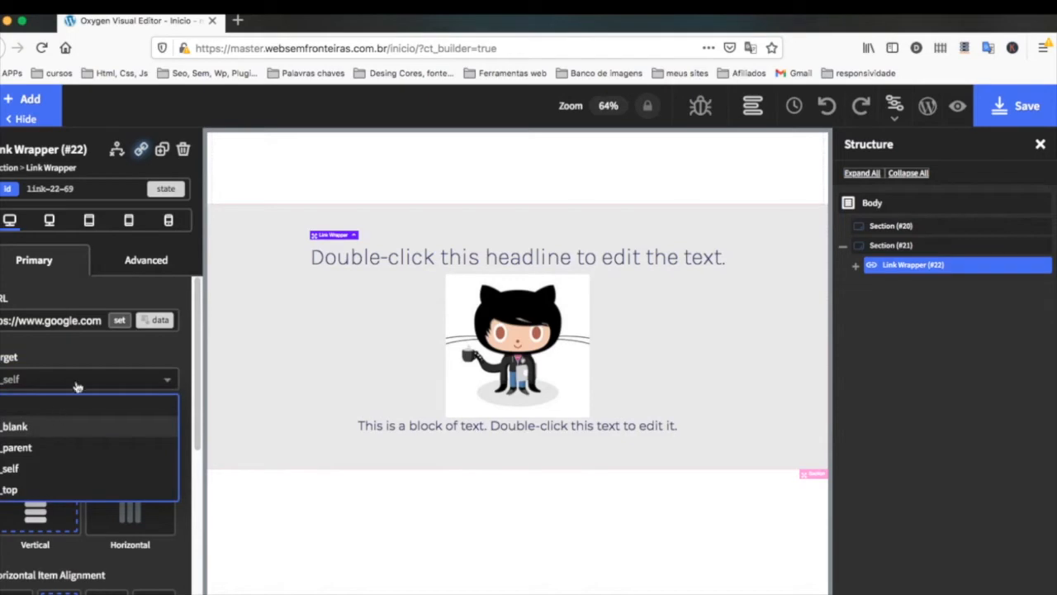
pyautogui.click(25, 426)
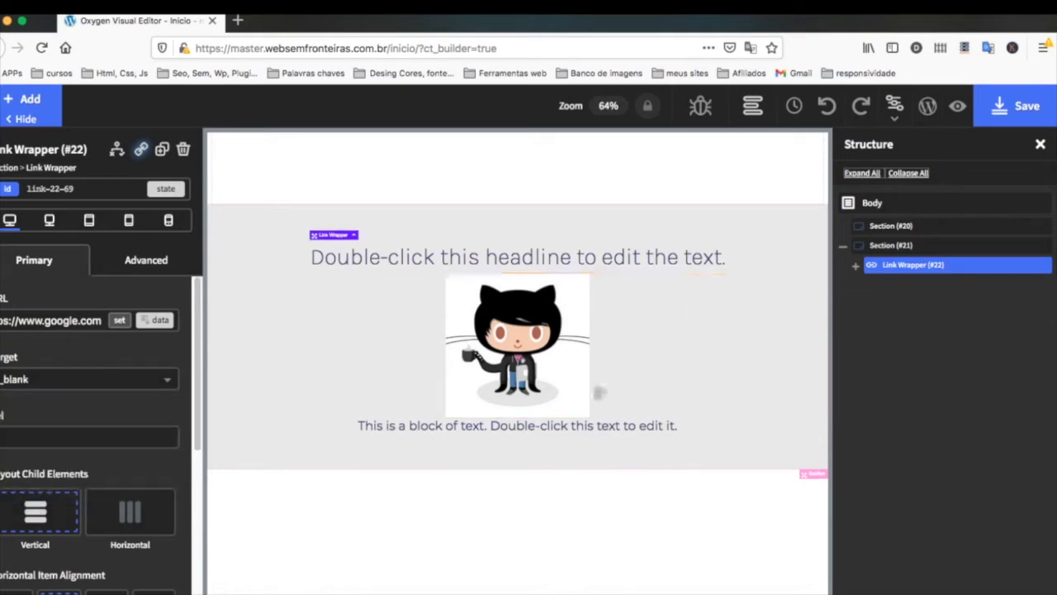
# Step: Save the page and test the Link Wrapper's link on its front-end view, closing each Google page it opens
pyautogui.click(1033, 103)
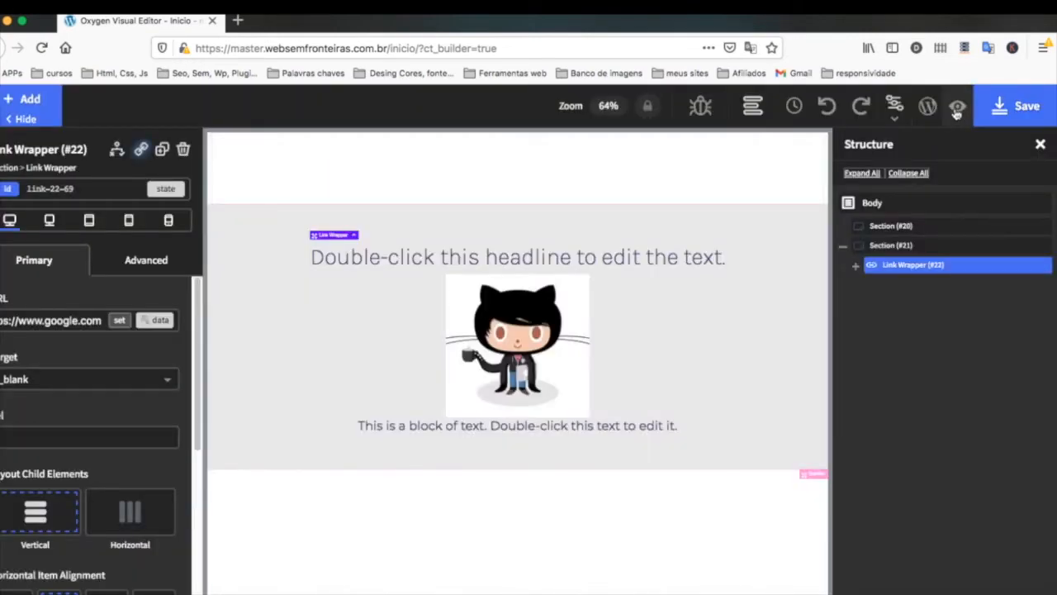
pyautogui.click(957, 108)
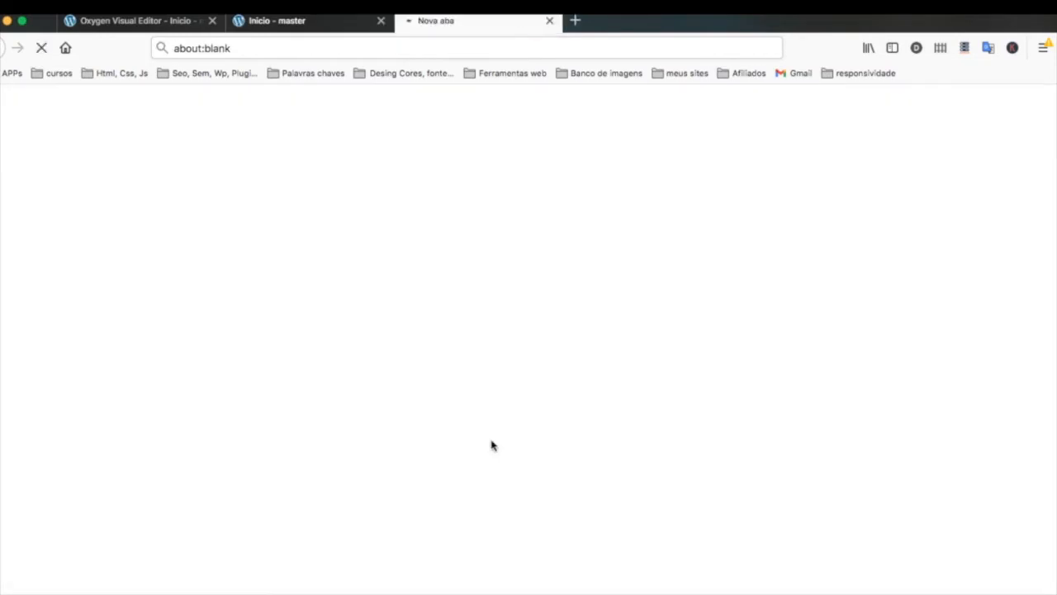
pyautogui.click(550, 24)
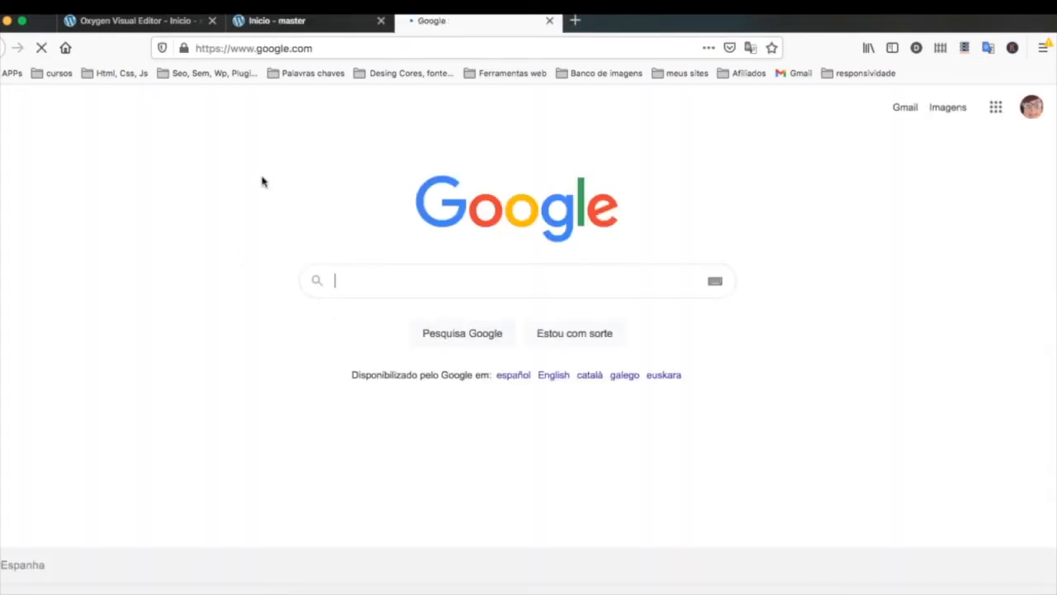
pyautogui.click(550, 20)
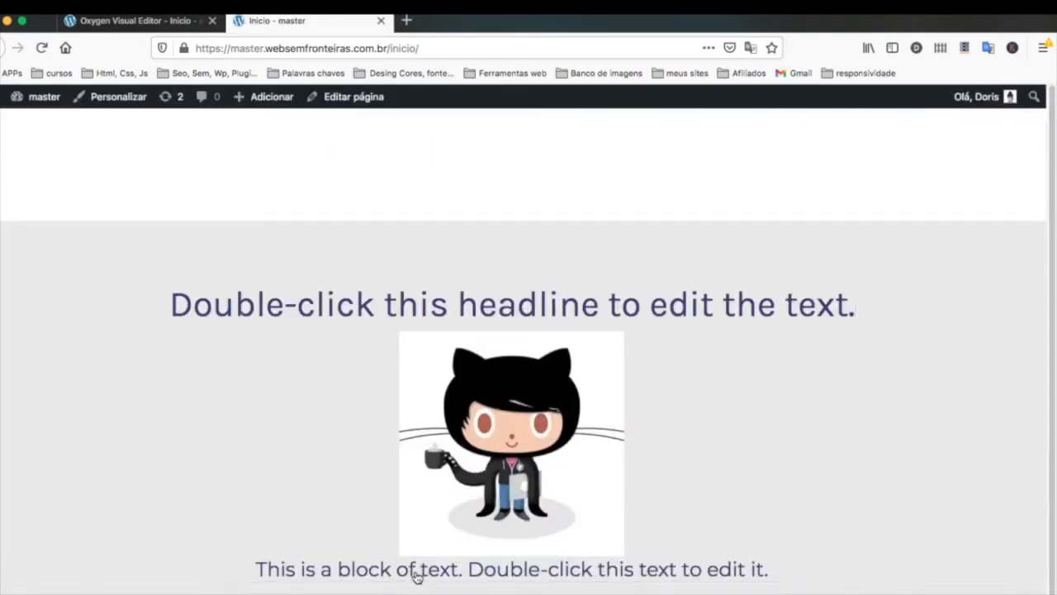
pyautogui.click(416, 576)
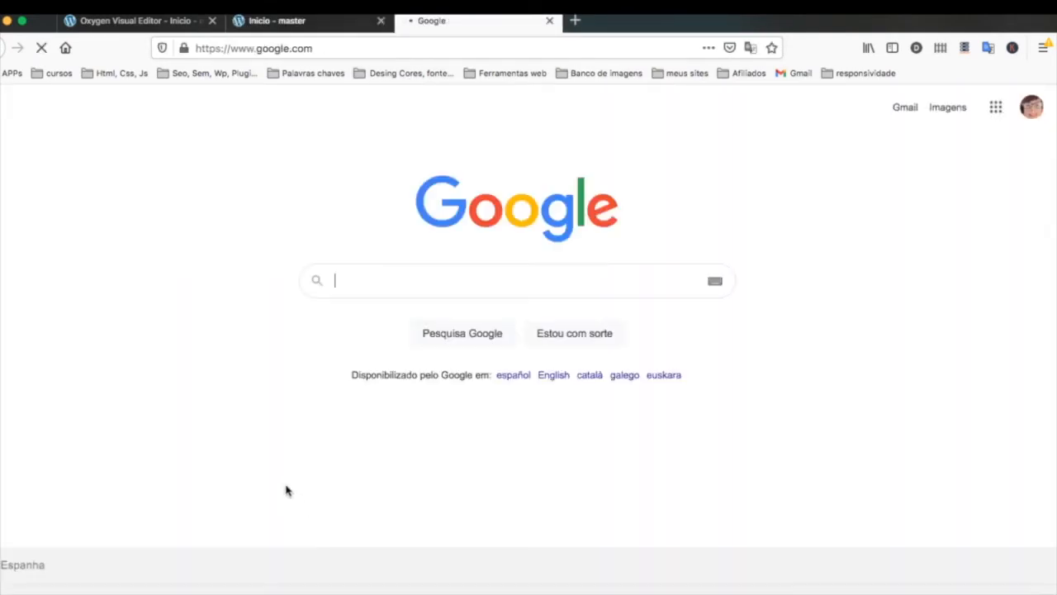
pyautogui.click(551, 21)
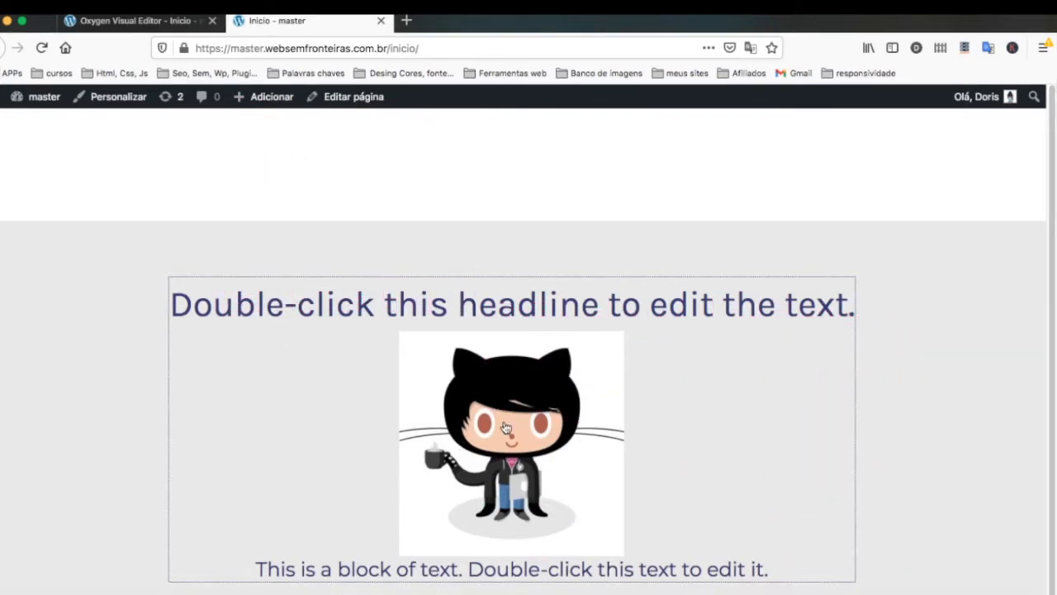
# Step: Back in the editor, set the normal color of the global Link Wrapper link style to atomic - Waikawa Gray
pyautogui.click(180, 23)
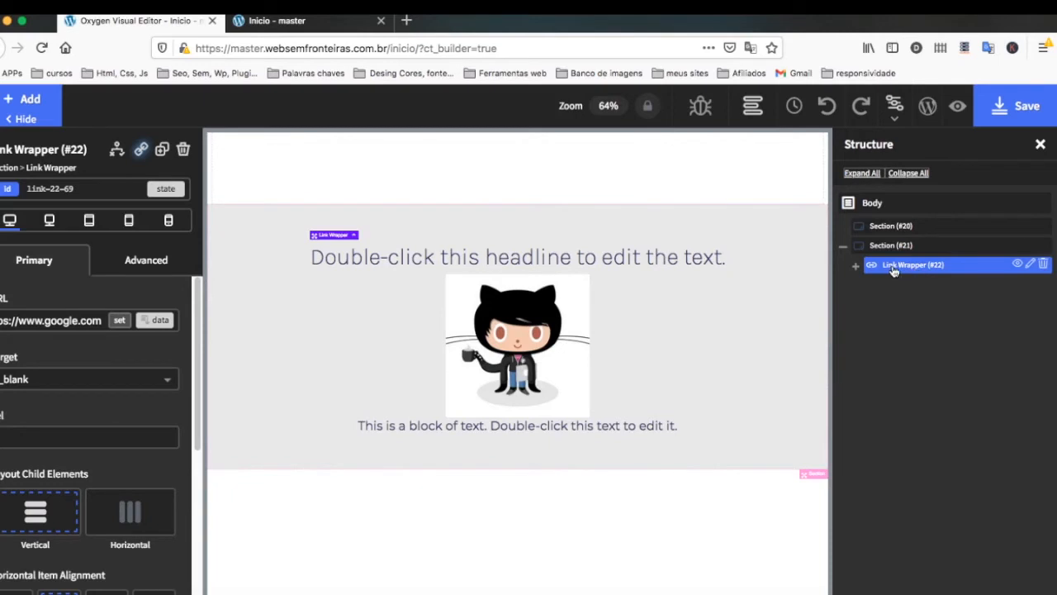
pyautogui.moveTo(896, 105)
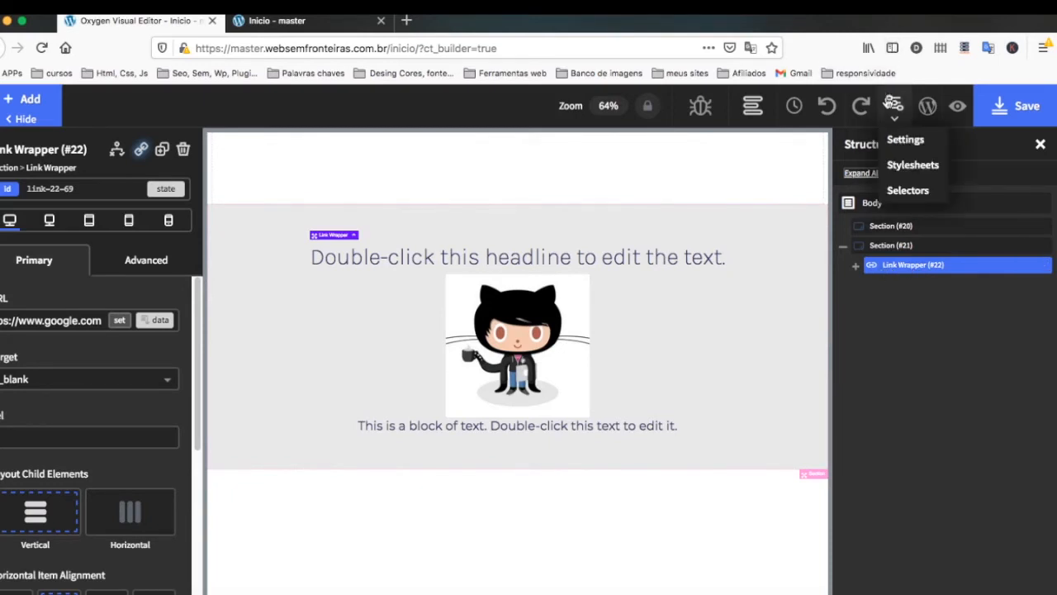
pyautogui.click(905, 142)
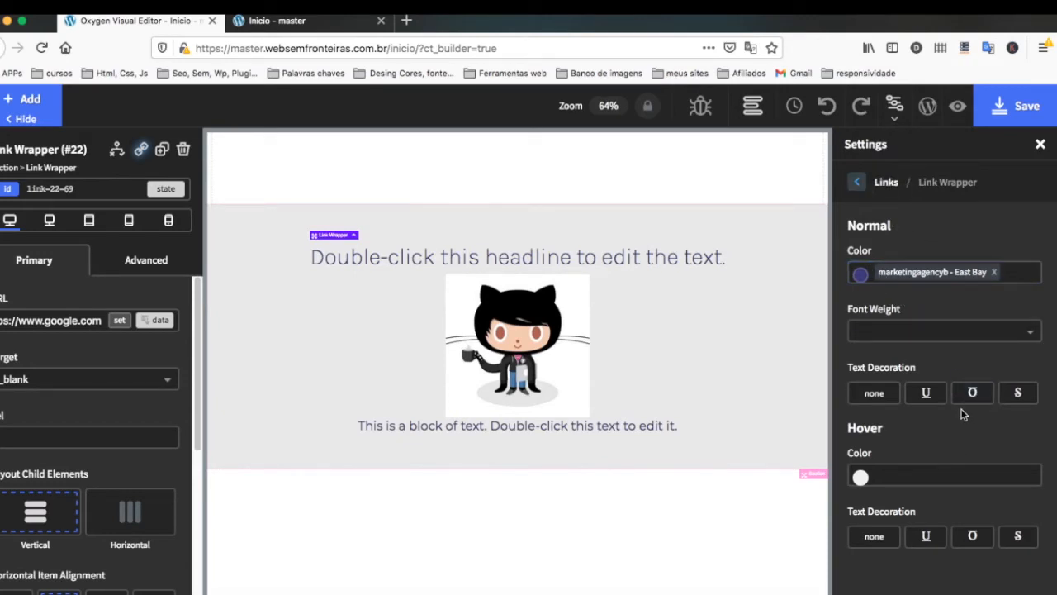
pyautogui.click(887, 183)
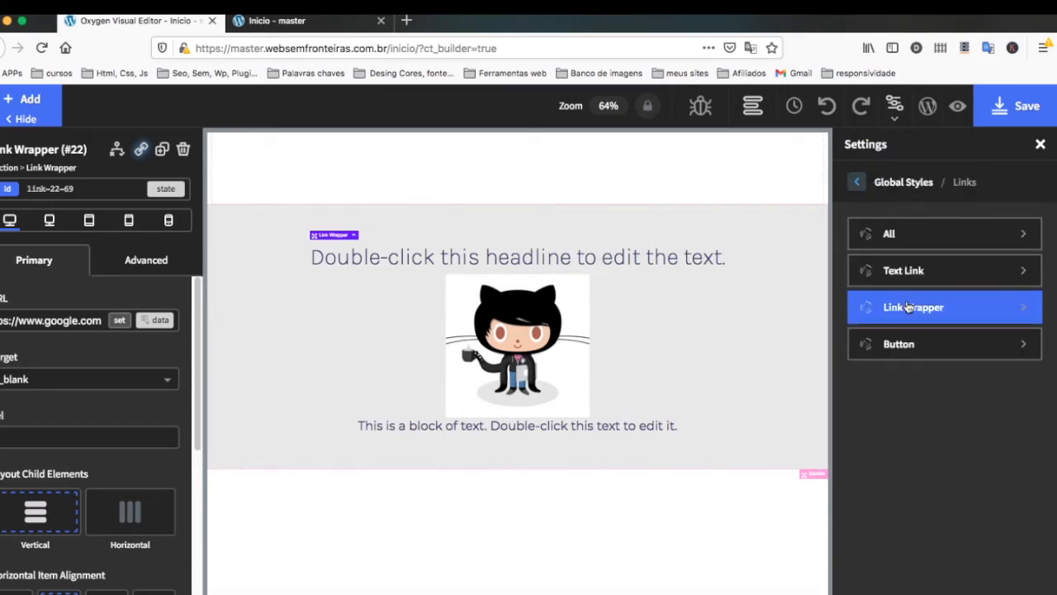
pyautogui.click(909, 306)
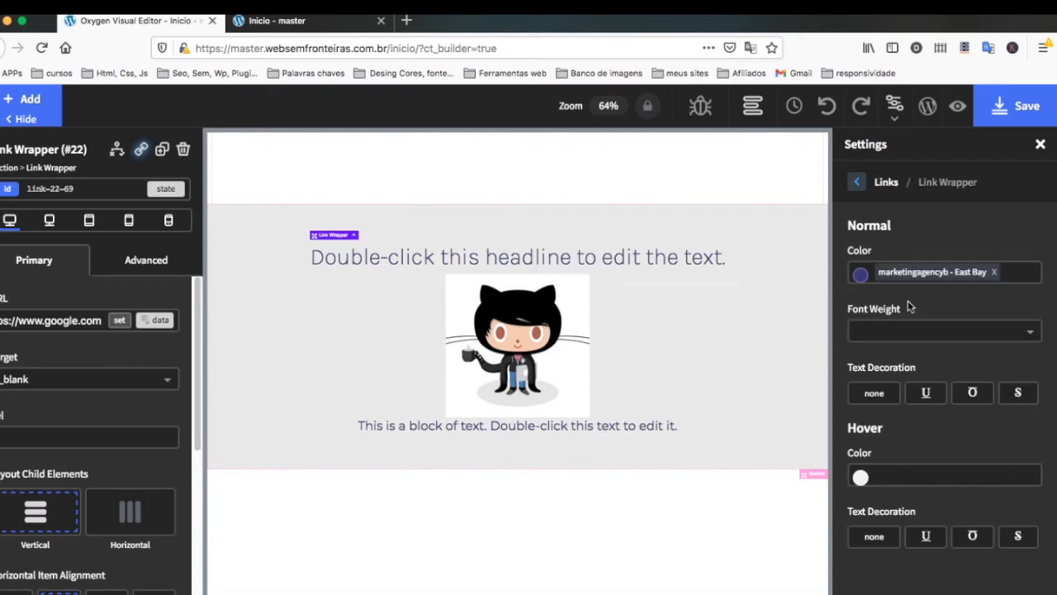
pyautogui.click(861, 275)
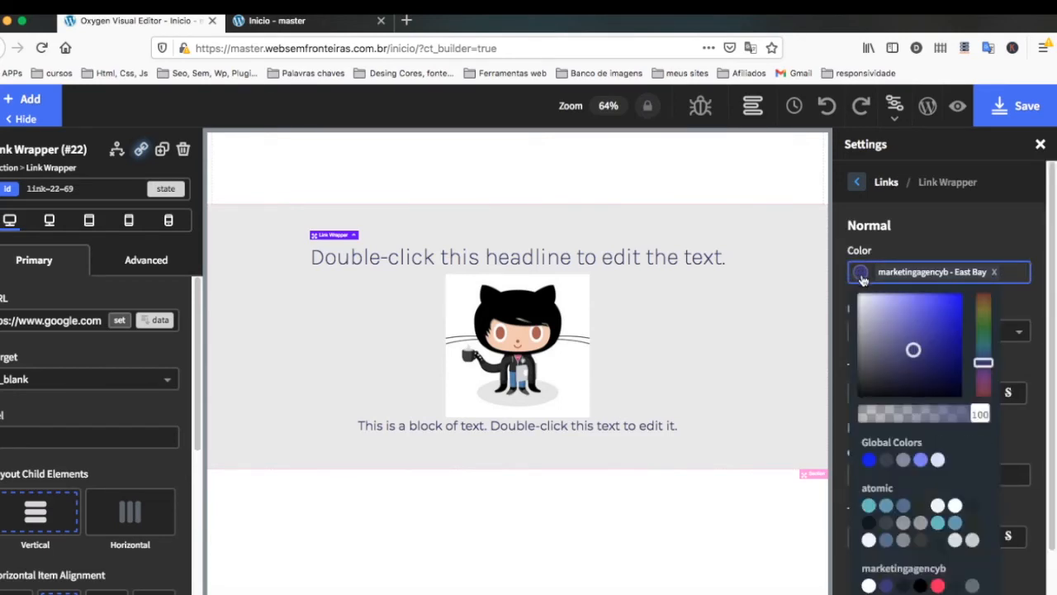
pyautogui.click(938, 586)
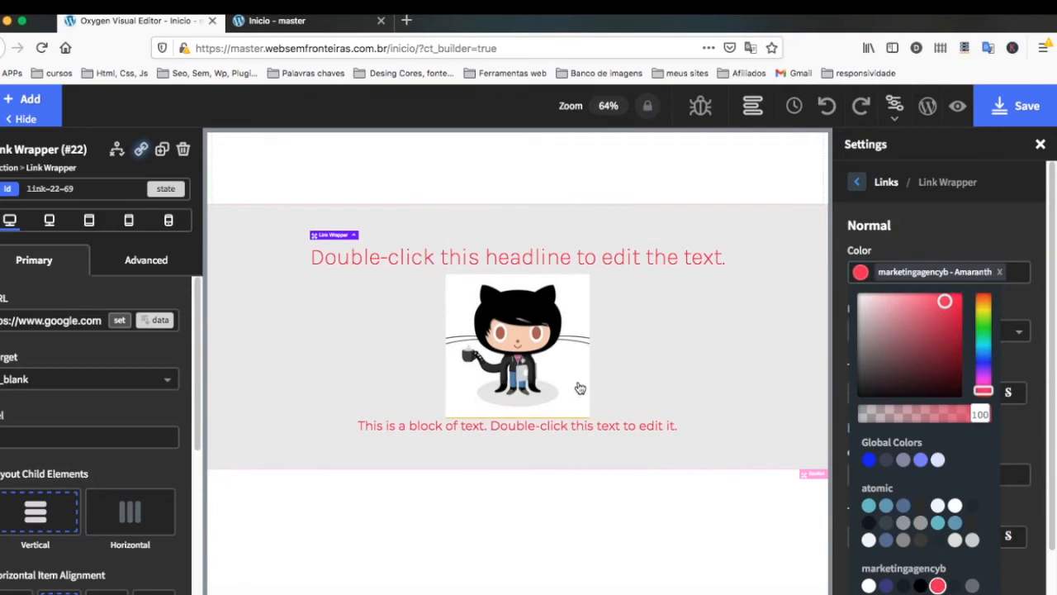
pyautogui.click(920, 461)
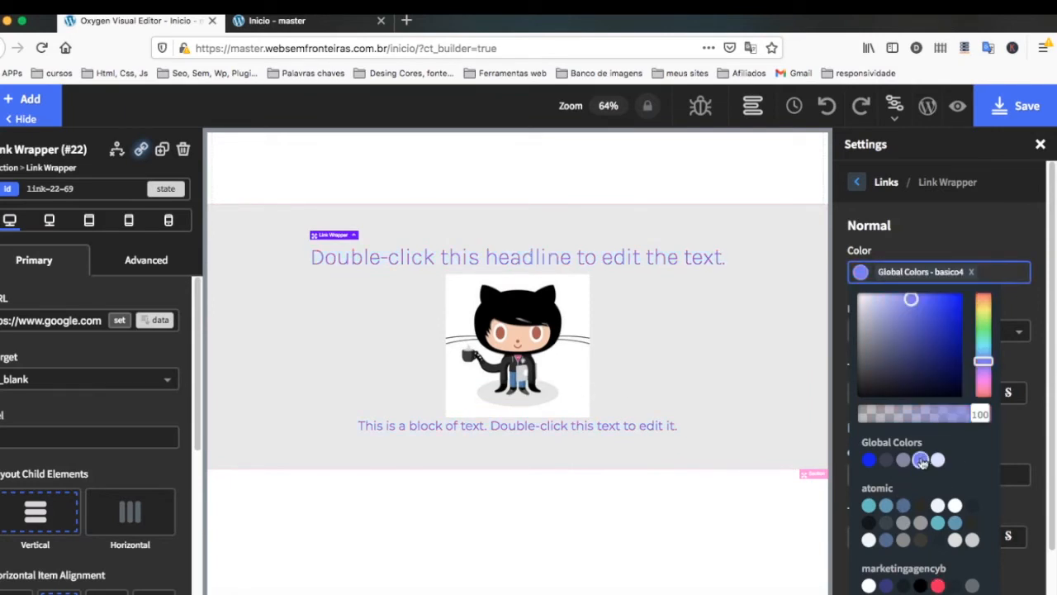
pyautogui.click(904, 508)
pyautogui.click(888, 539)
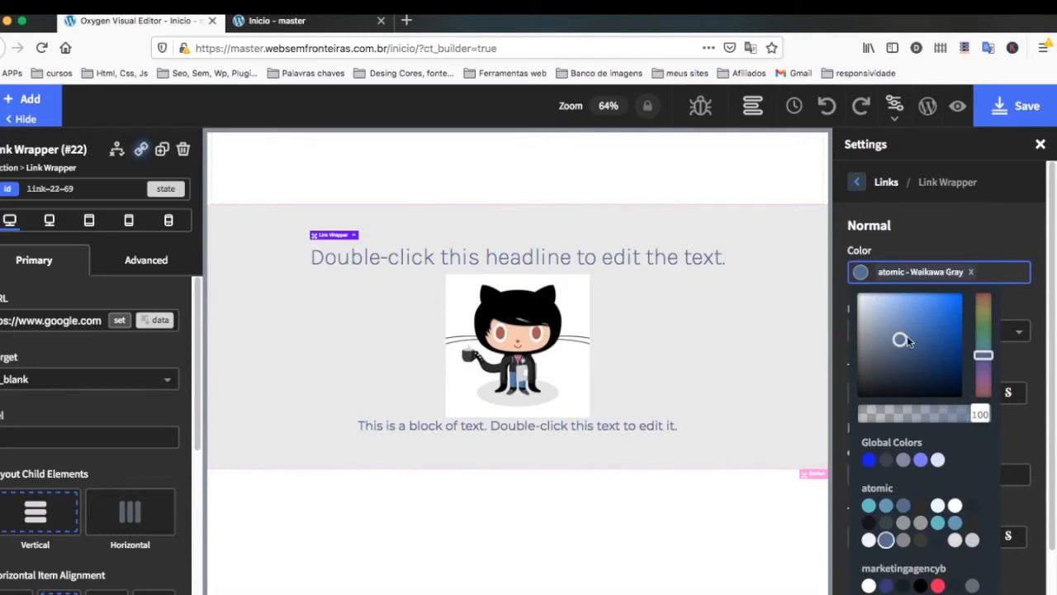
pyautogui.click(1010, 392)
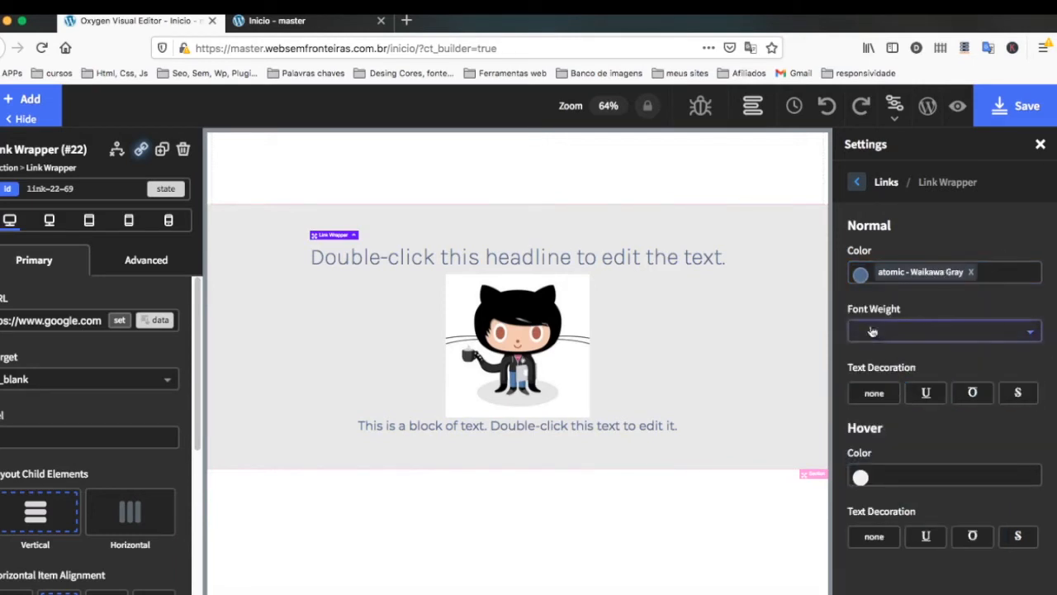
# Step: Set the global Link Wrapper style's font weight to 900 after trying 100, and its hover color to #dd0b0b
pyautogui.click(1032, 333)
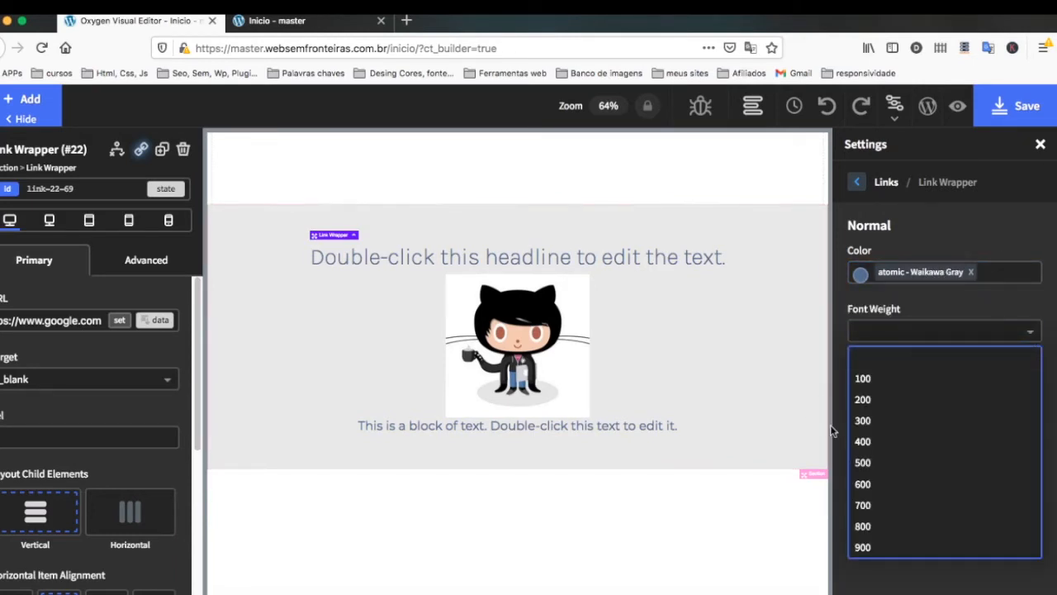
pyautogui.click(868, 381)
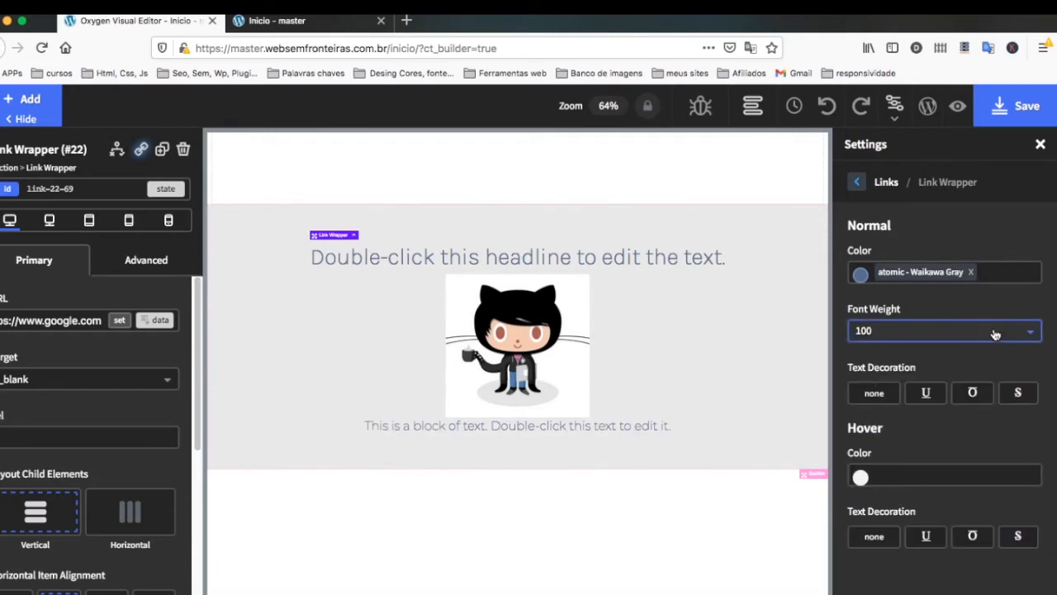
pyautogui.click(1031, 334)
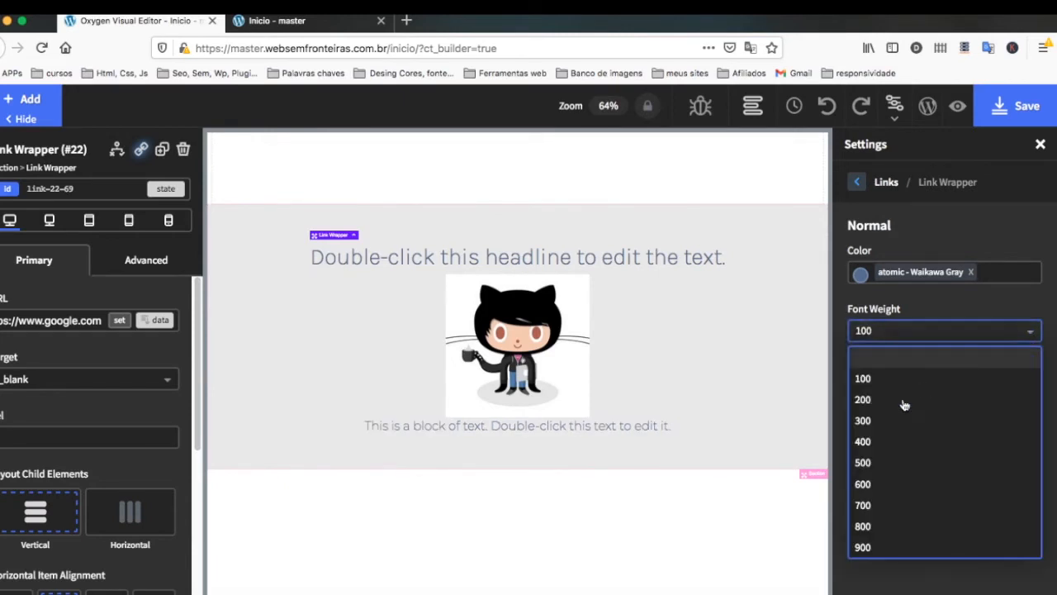
pyautogui.click(866, 546)
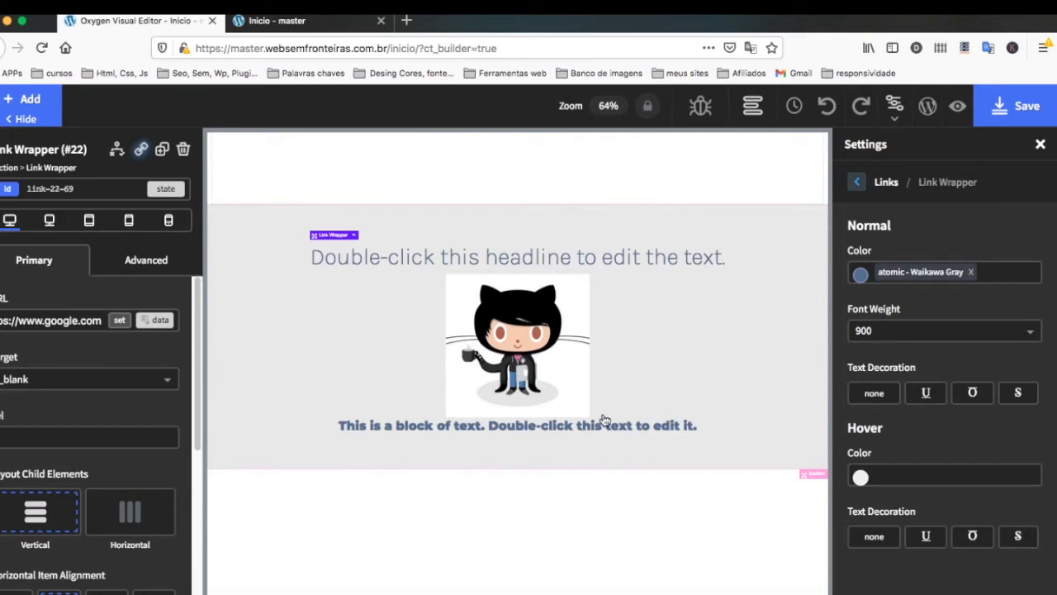
pyautogui.click(634, 261)
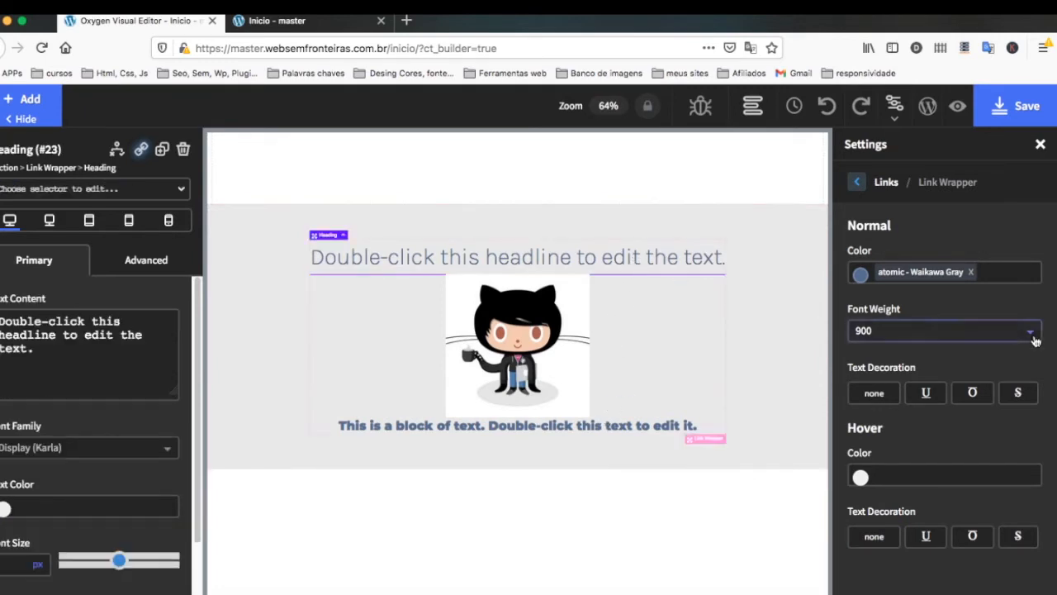
pyautogui.click(862, 483)
pyautogui.click(957, 509)
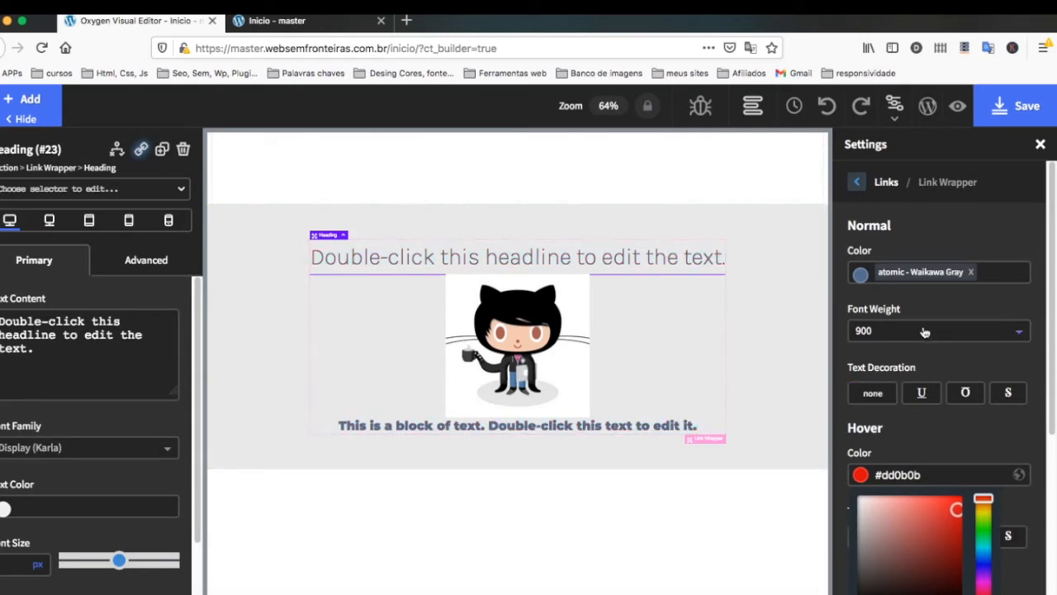
# Step: Open the global link style for Button and add a Button below the heading inside the Link Wrapper
pyautogui.click(884, 183)
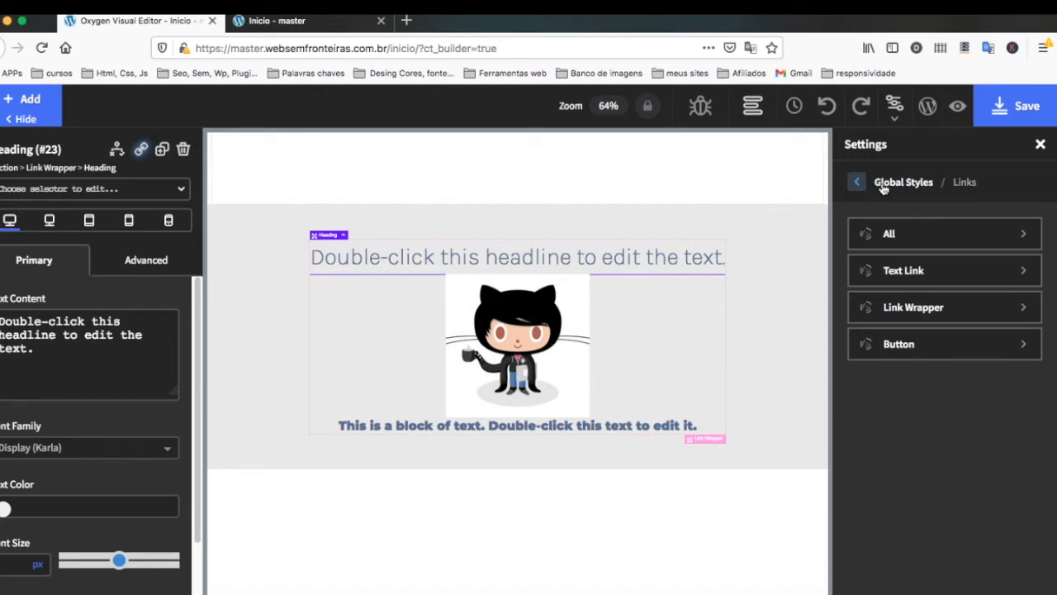
pyautogui.click(925, 349)
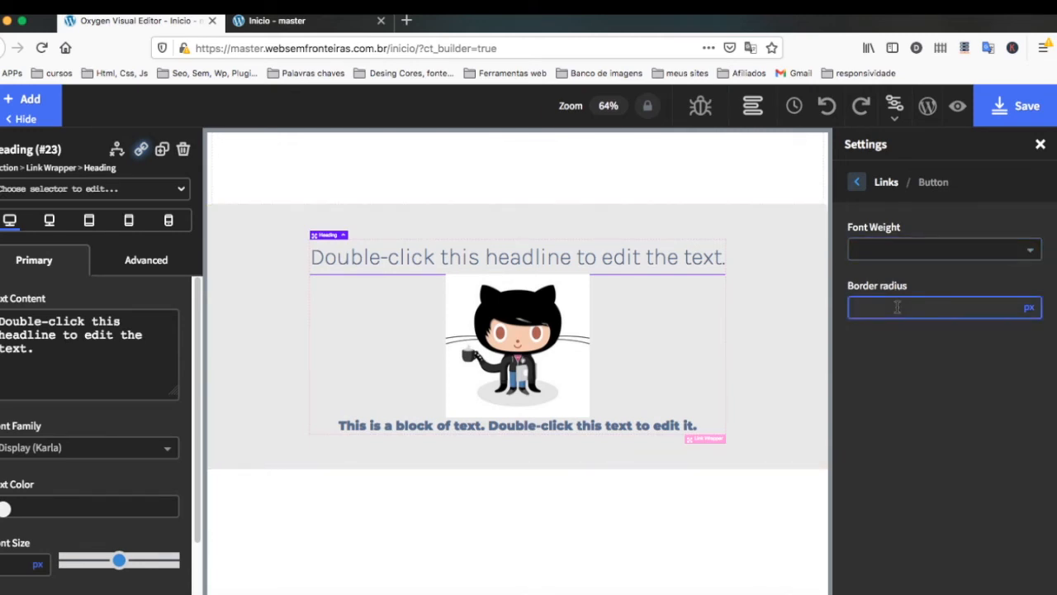
pyautogui.click(30, 102)
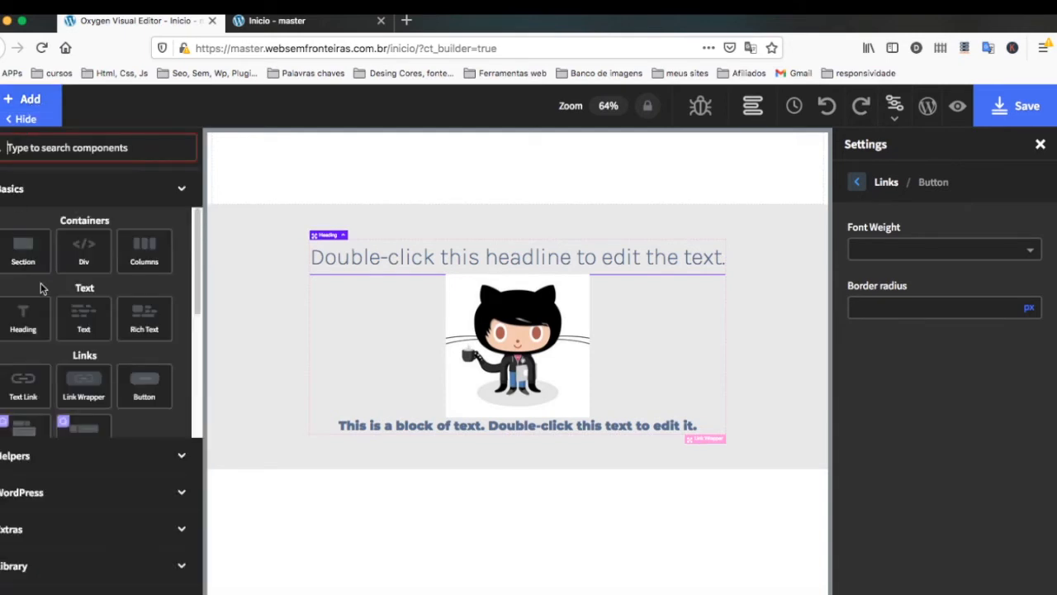
pyautogui.click(168, 388)
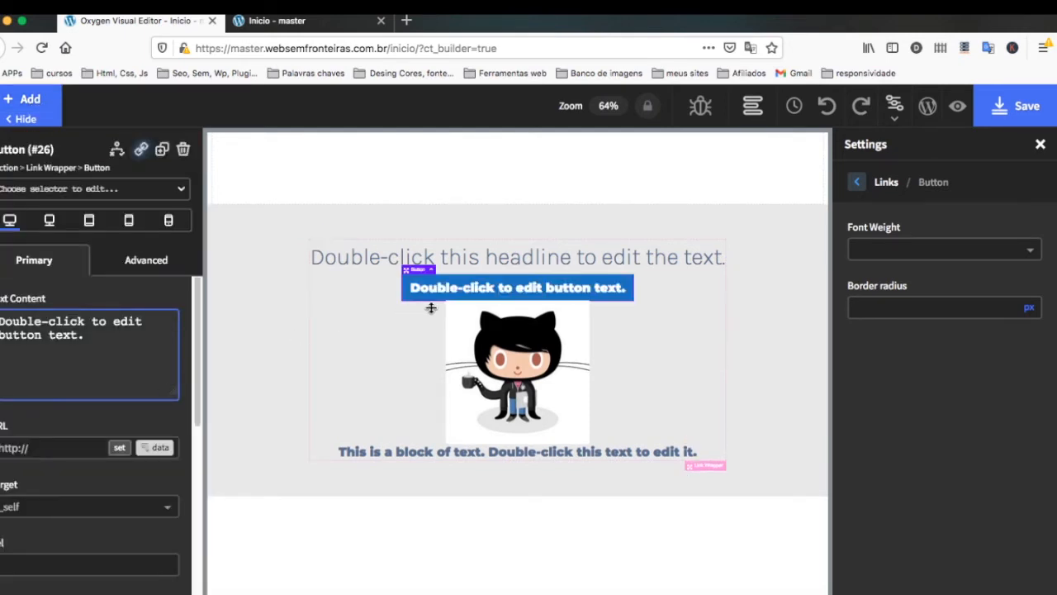
# Step: Move the Link Wrapper out of its section, then move the Button from the wrapper into that section and select it
pyautogui.click(499, 470)
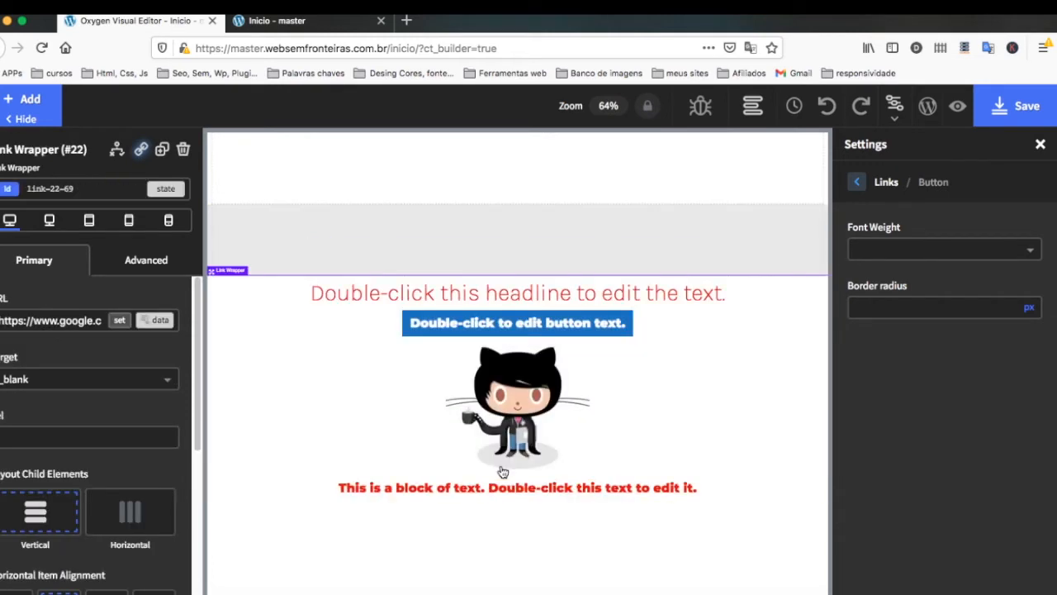
pyautogui.click(753, 106)
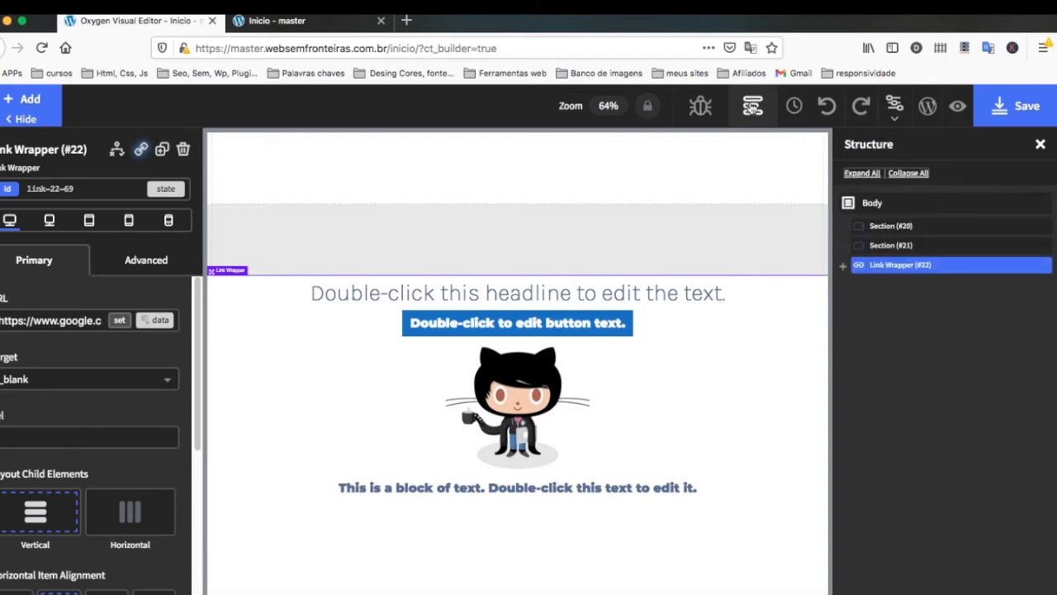
pyautogui.click(842, 269)
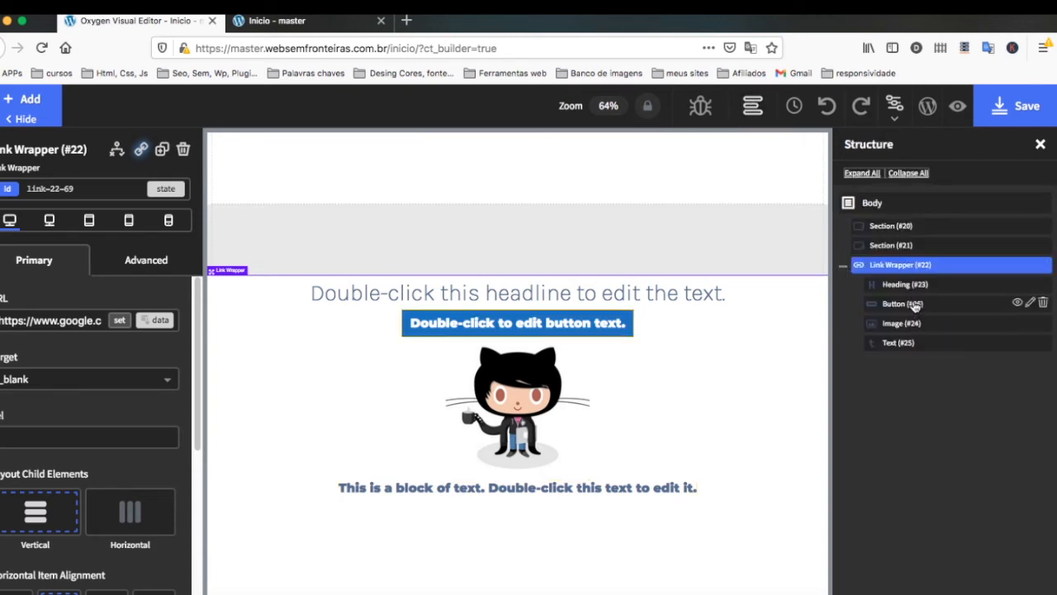
pyautogui.moveTo(923, 305); pyautogui.dragTo(958, 265)
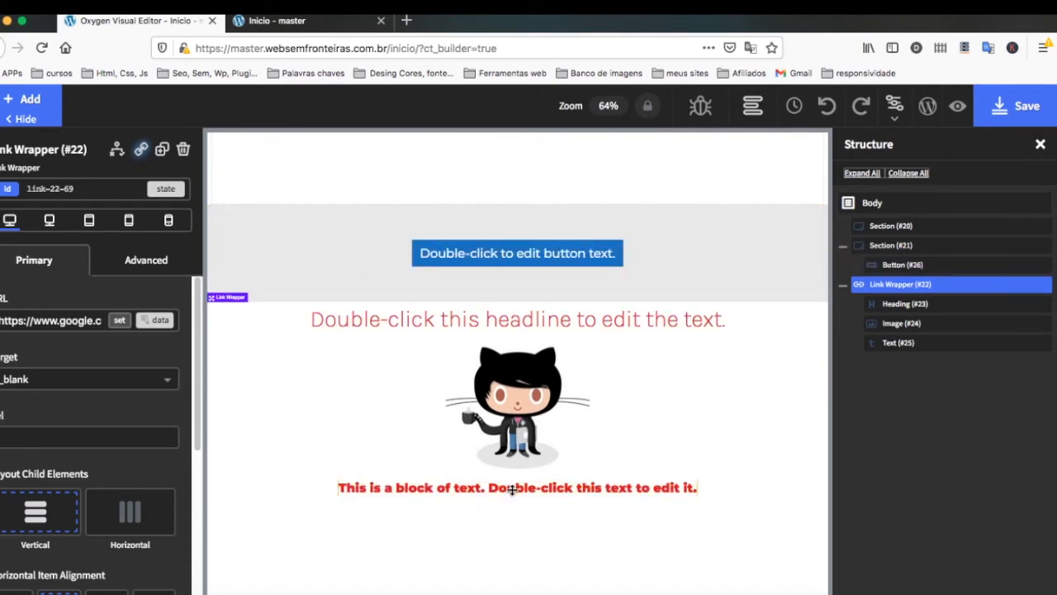
pyautogui.click(509, 256)
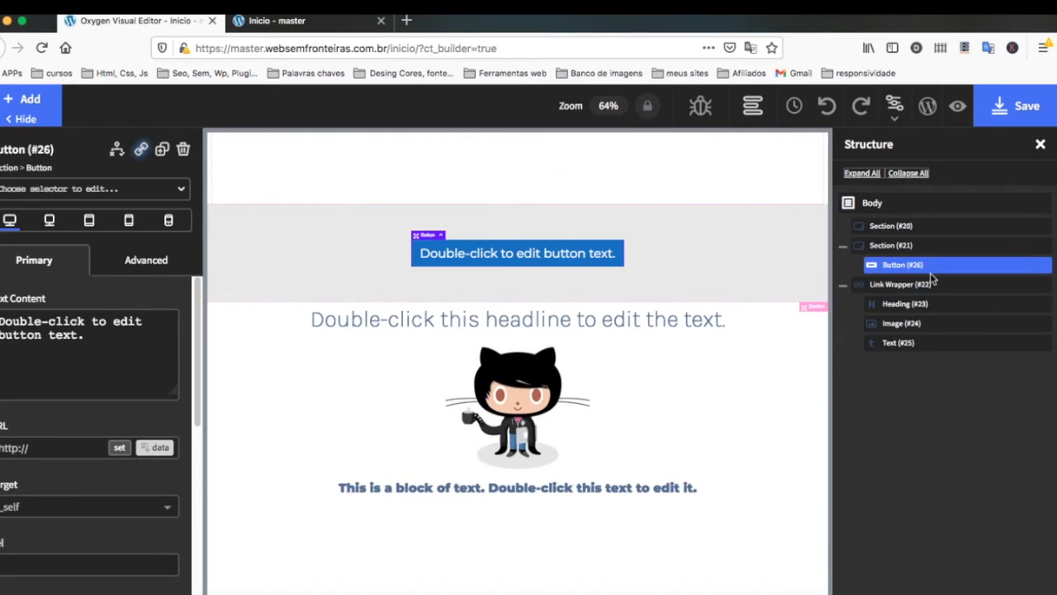
# Step: Set the global Button link style's font weight to 400 after trying 100 and 900
pyautogui.moveTo(894, 107)
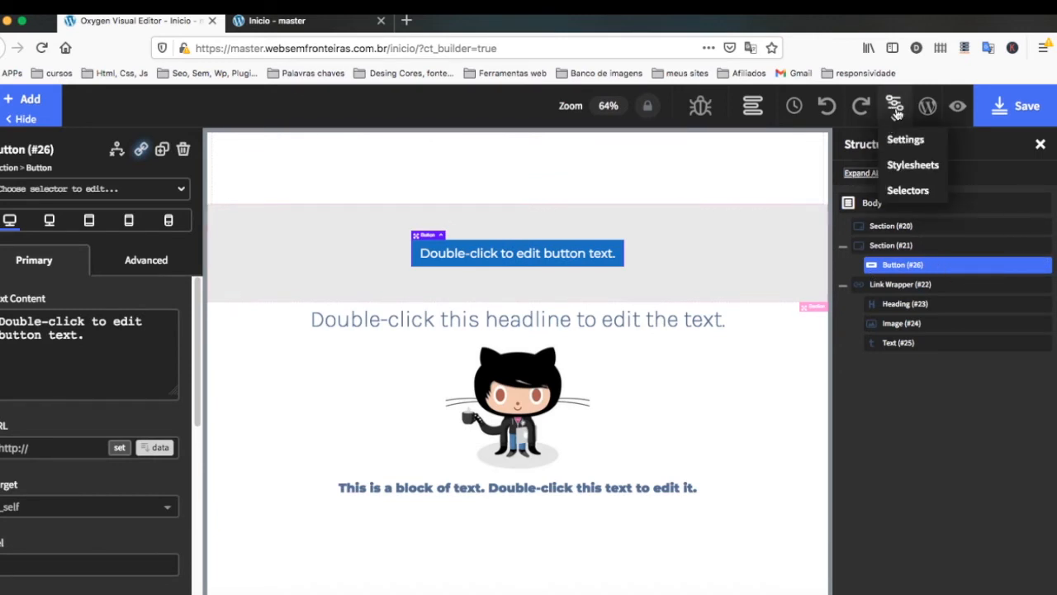
pyautogui.click(908, 144)
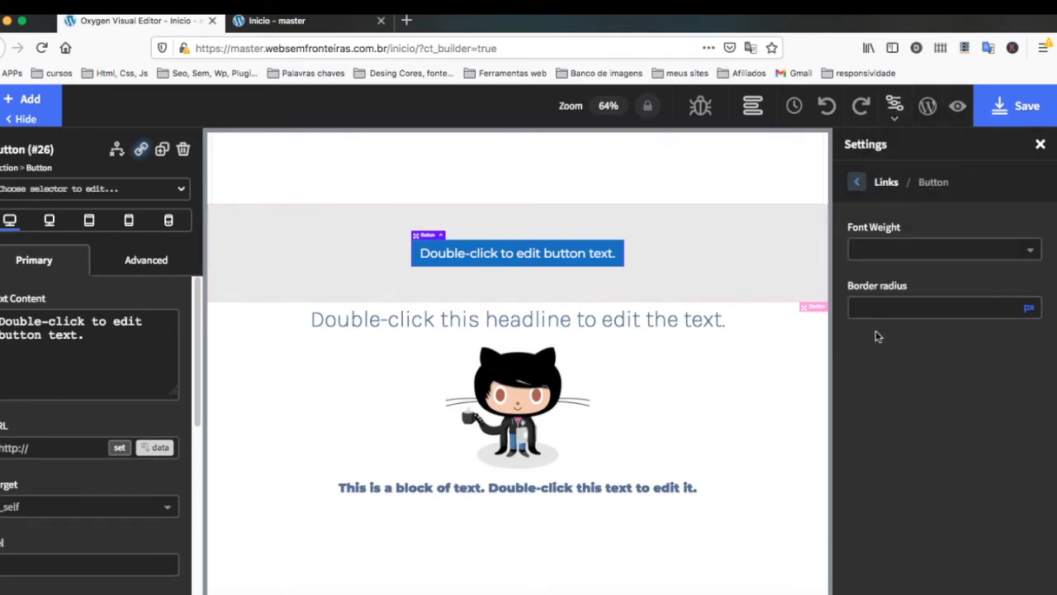
pyautogui.click(1033, 255)
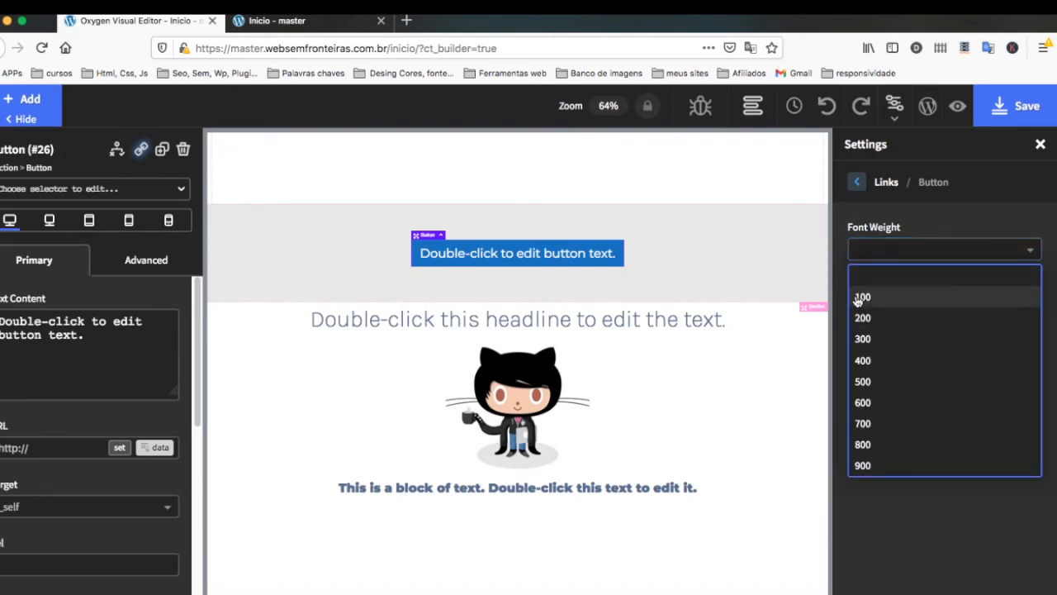
pyautogui.click(864, 299)
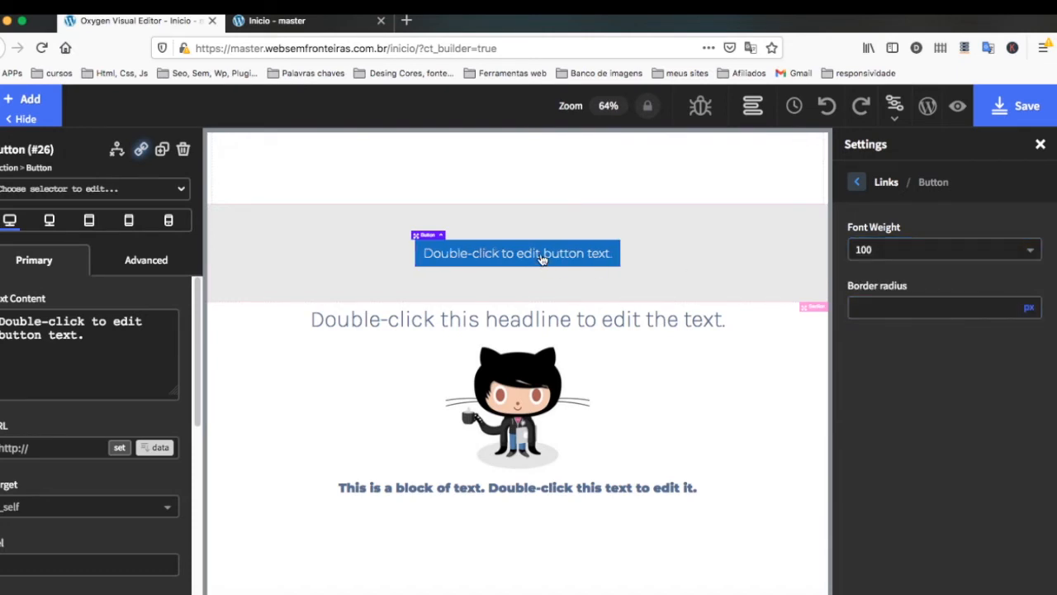
pyautogui.click(1033, 251)
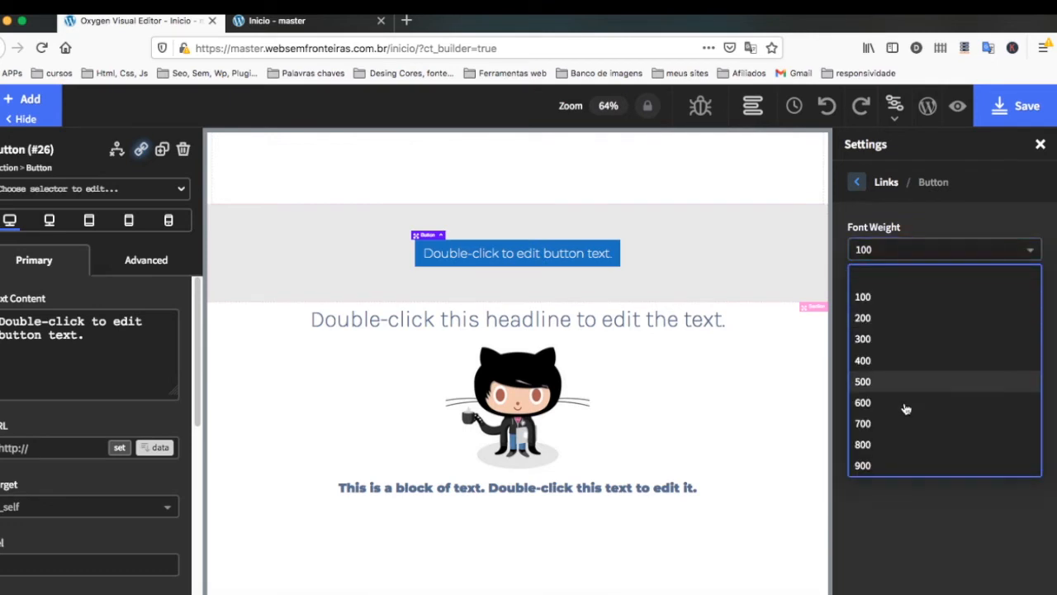
pyautogui.click(888, 469)
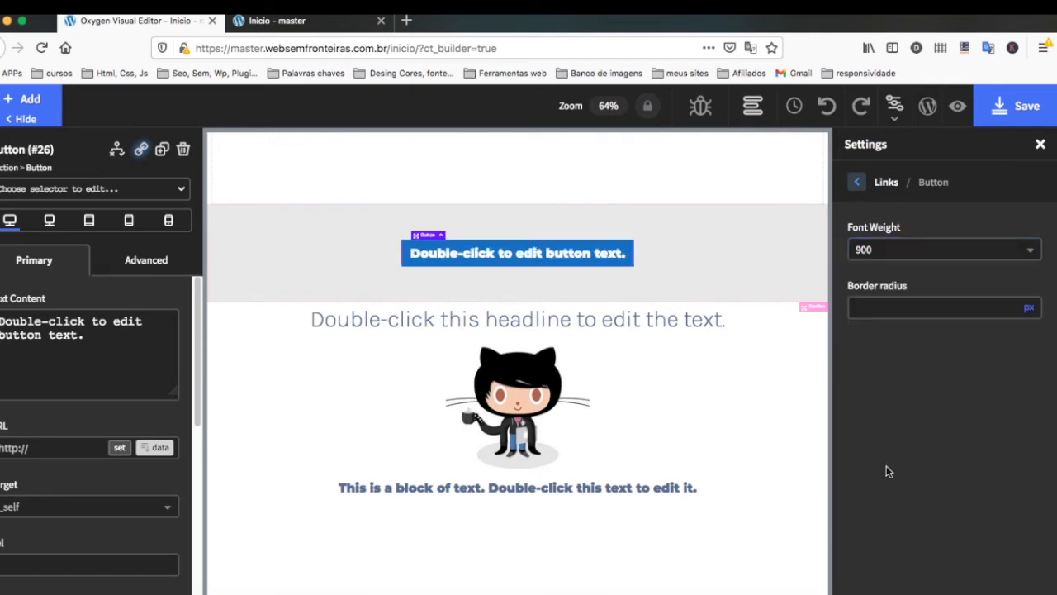
pyautogui.click(1033, 252)
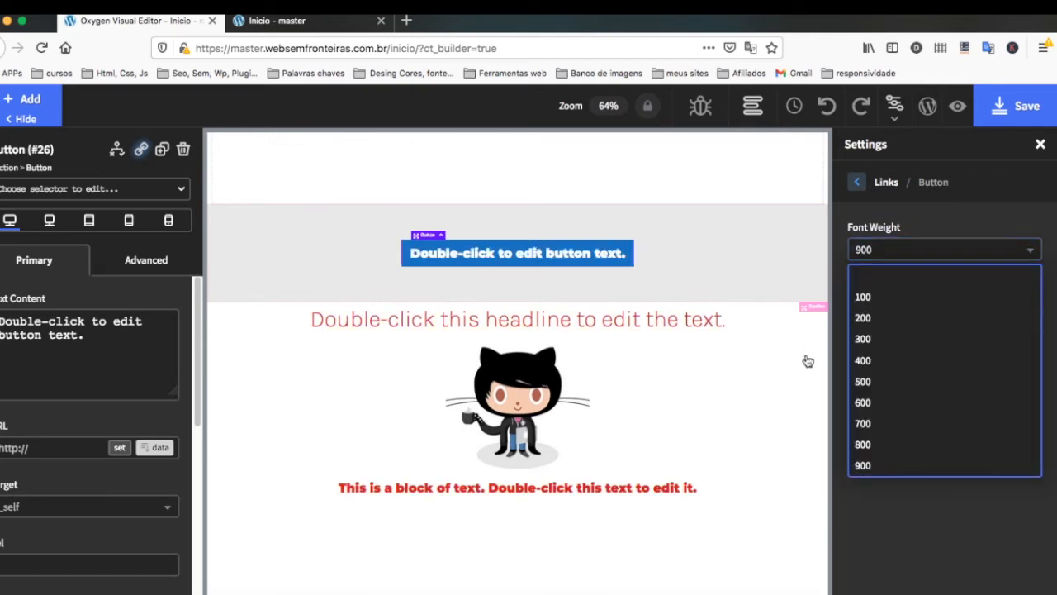
pyautogui.click(865, 363)
# Step: Try a 40 px border radius on the global Button link style, then clear the value
pyautogui.click(880, 309)
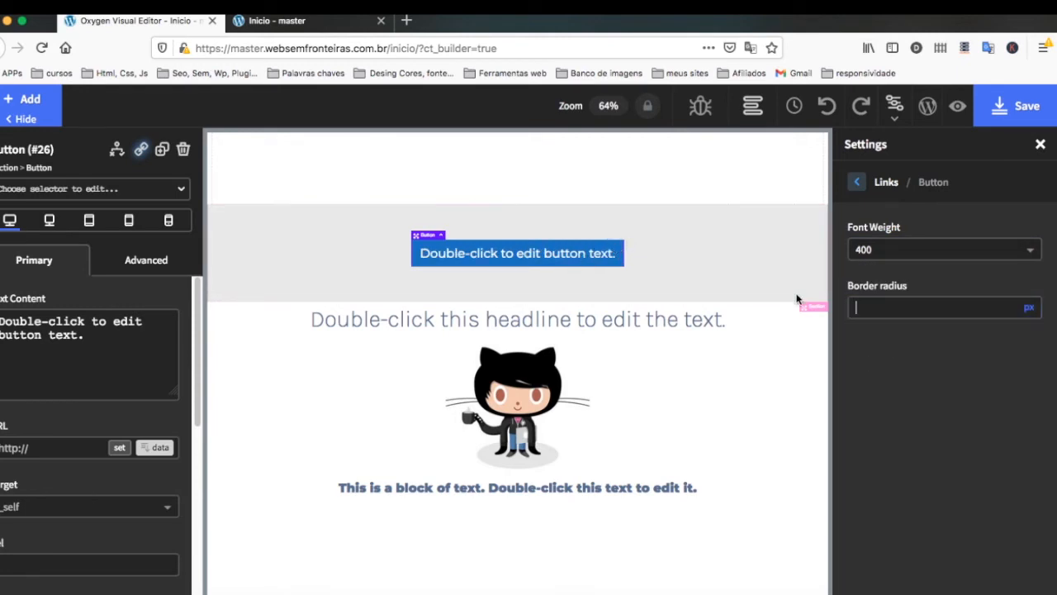
pyautogui.write('40')
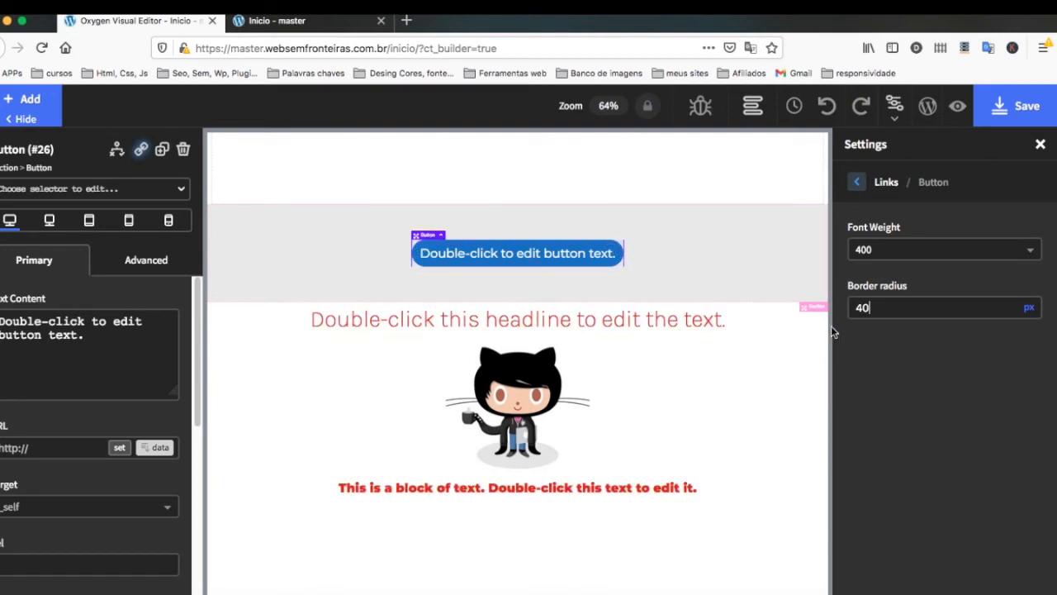
pyautogui.click(886, 308)
pyautogui.doubleClick(887, 310)
pyautogui.press('BackSpace')
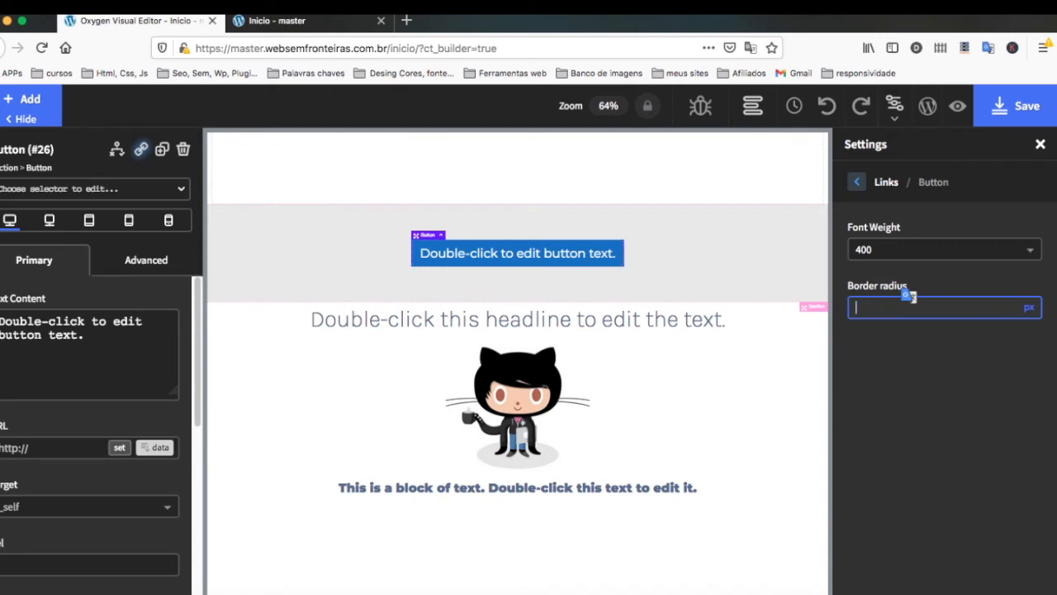
pyautogui.click(924, 274)
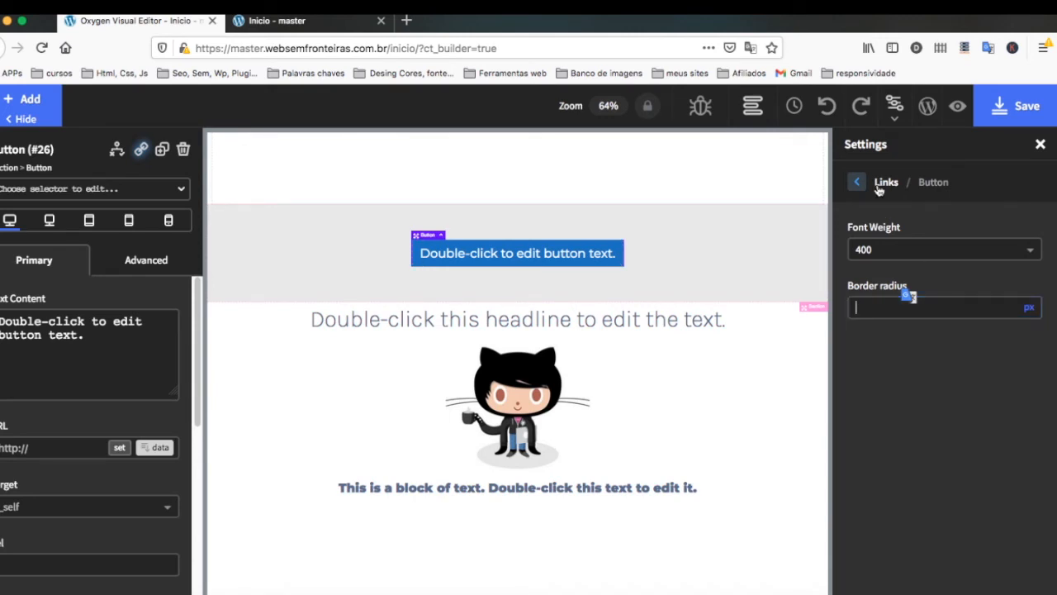
# Step: Save the page and open the Width & Breakpoints settings in the global styles
pyautogui.click(880, 185)
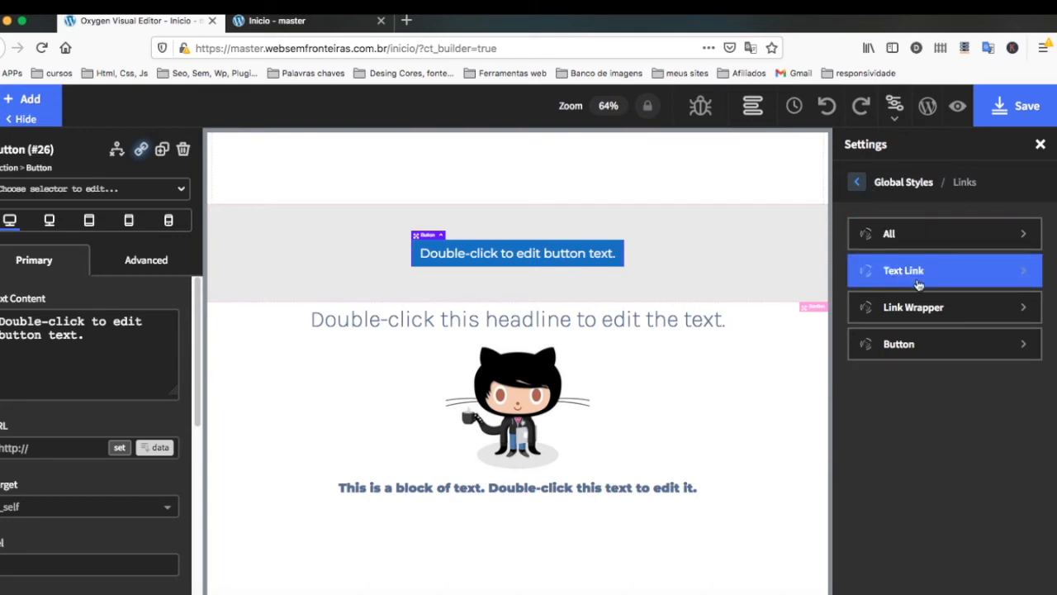
pyautogui.click(1028, 107)
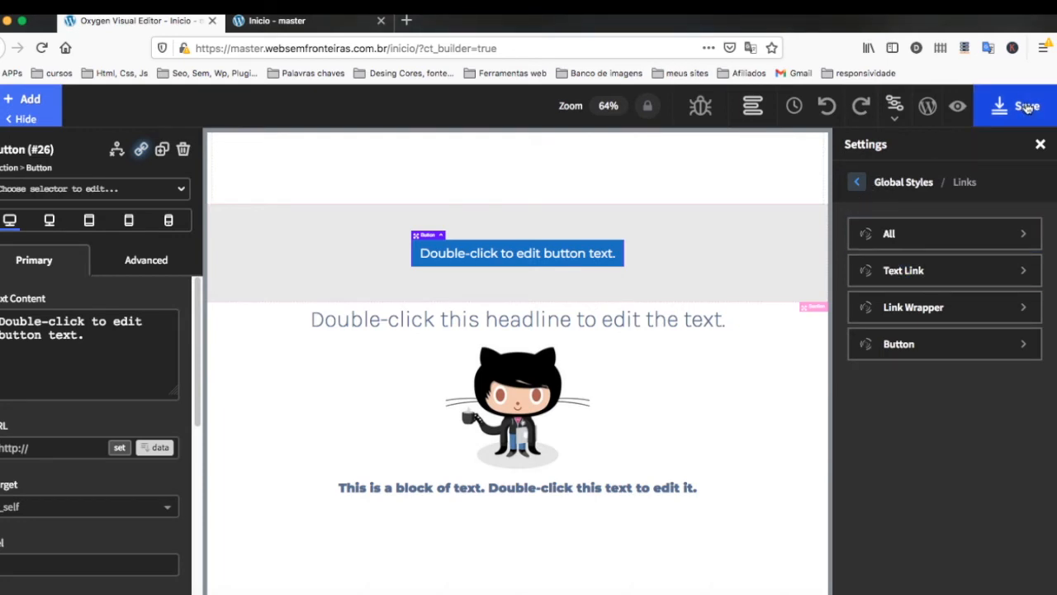
pyautogui.click(898, 185)
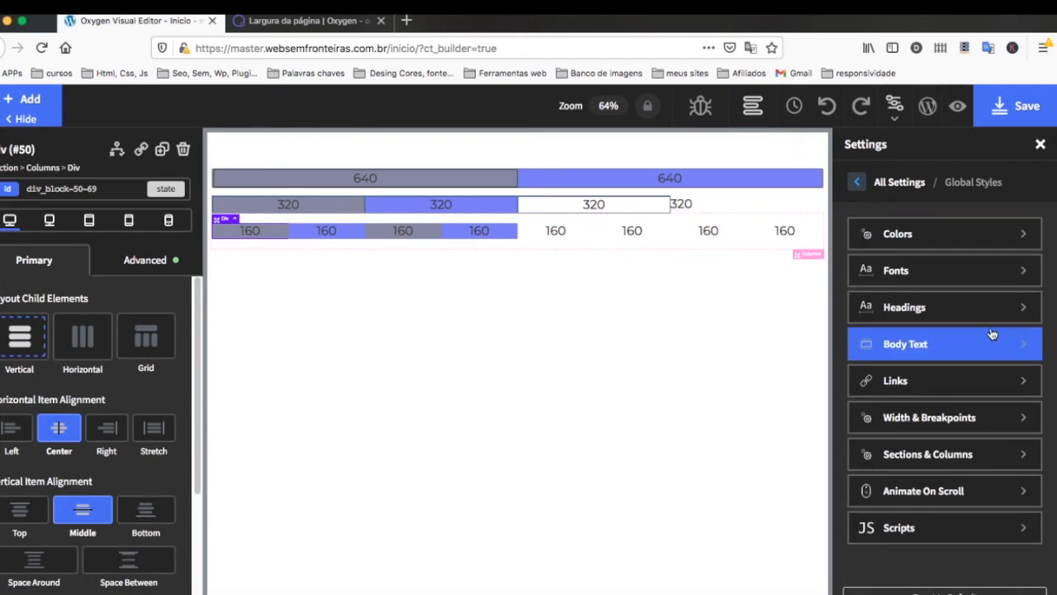
pyautogui.click(953, 420)
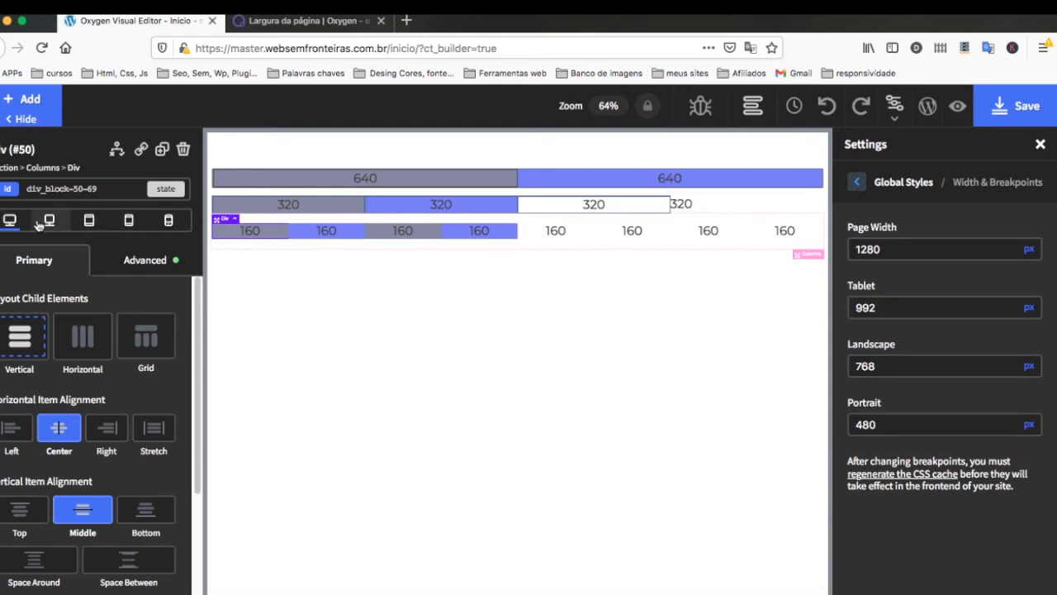
# Step: Preview the columns at the tablet, landscape and portrait breakpoints, return to the desktop view, and examine the width settings
pyautogui.click(89, 221)
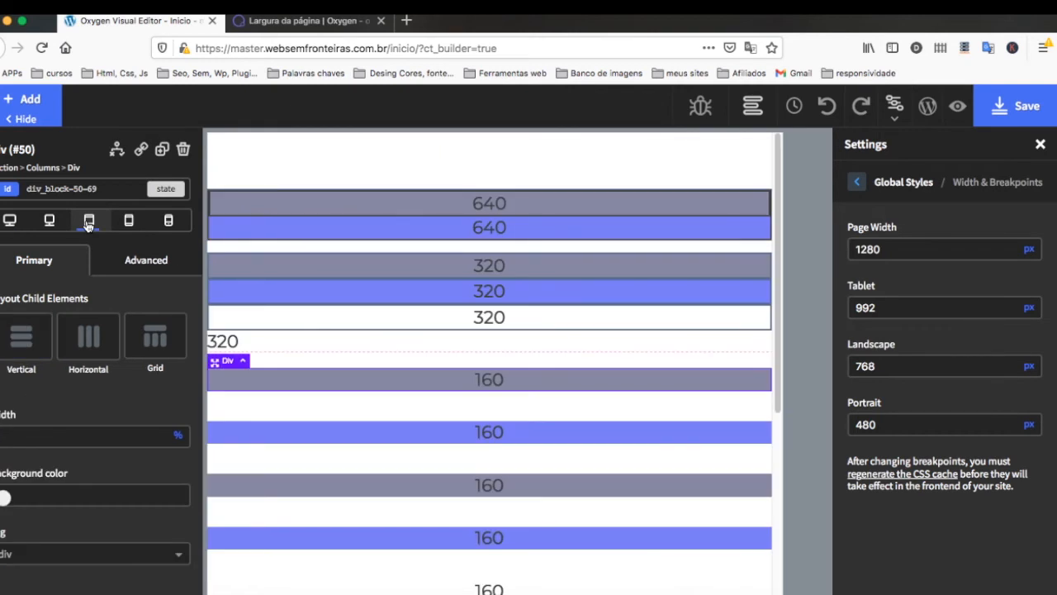
pyautogui.click(128, 221)
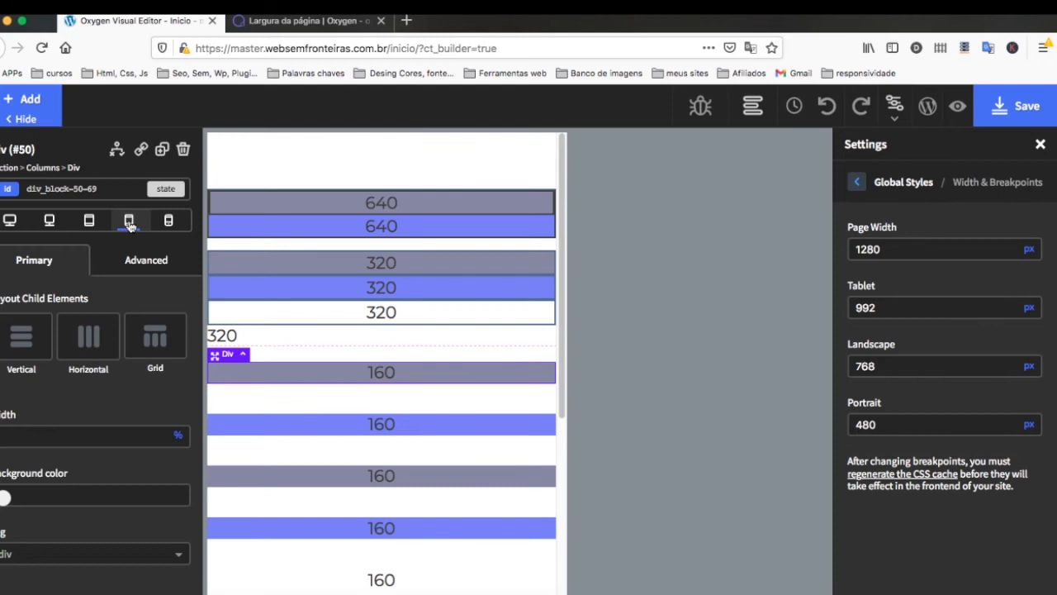
pyautogui.click(168, 221)
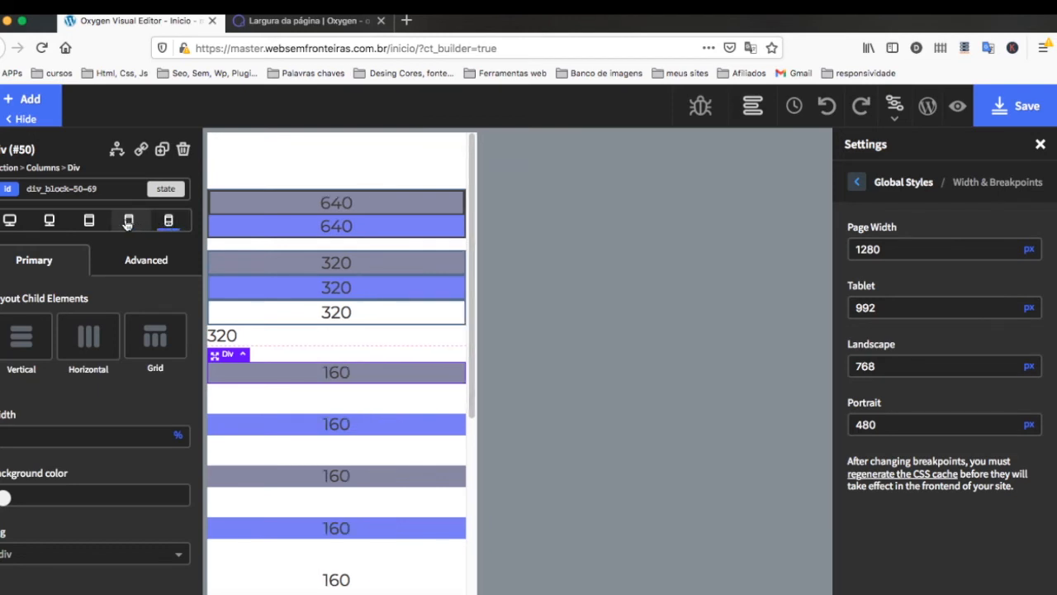
pyautogui.click(129, 221)
pyautogui.click(89, 221)
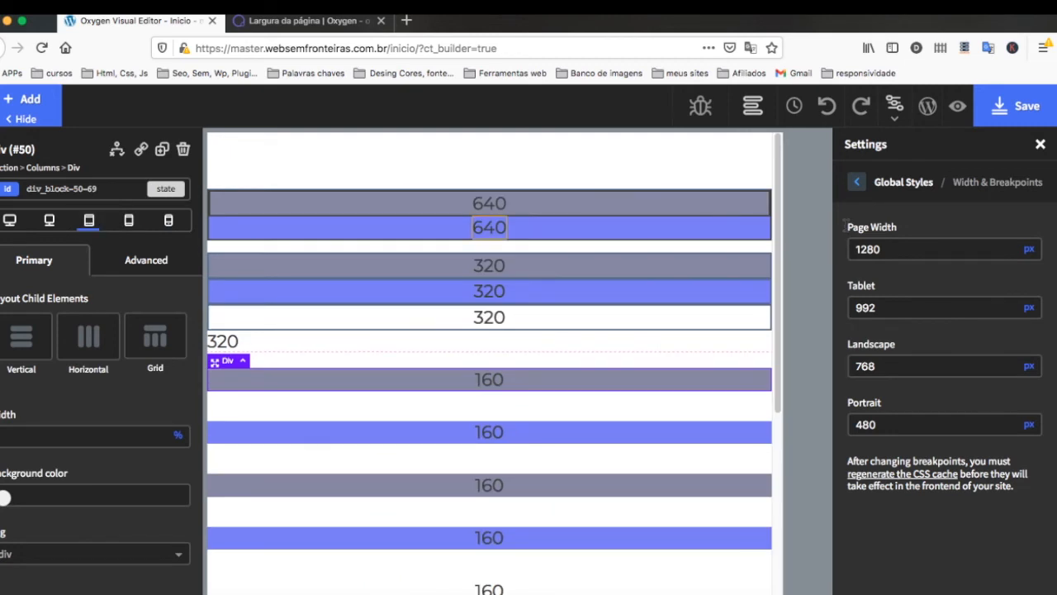
pyautogui.click(870, 300)
pyautogui.click(10, 222)
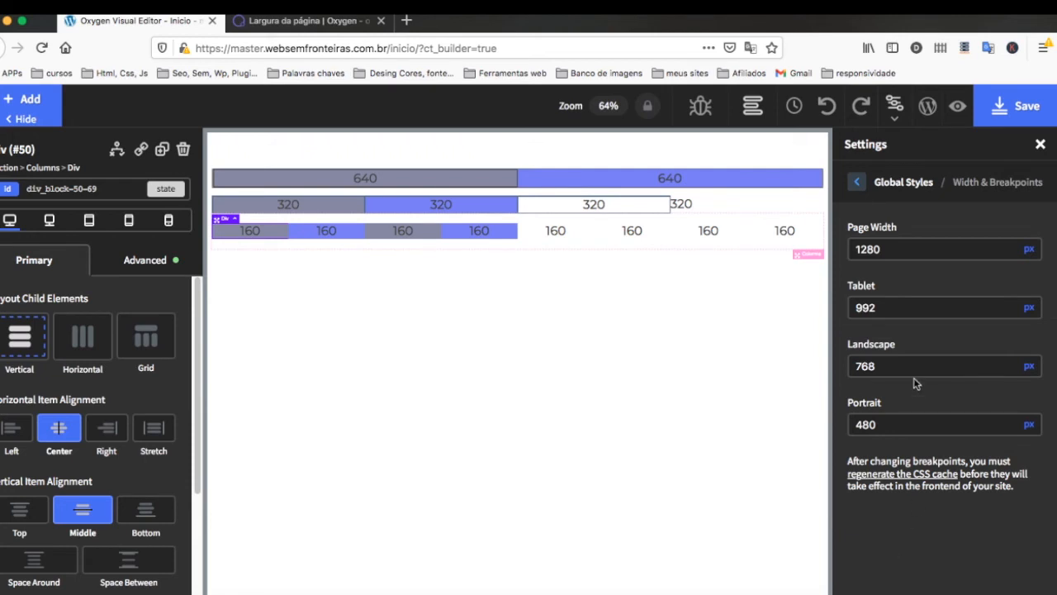
pyautogui.click(907, 250)
# Step: Go to the WordPress admin and open the CSS Cache section of the Oxygen settings
pyautogui.click(928, 107)
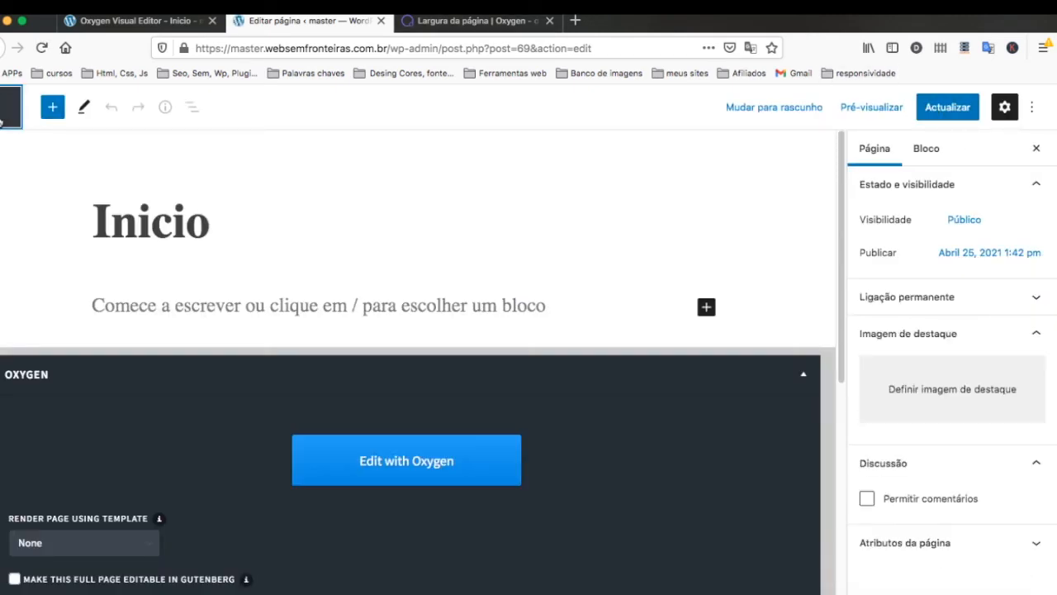
pyautogui.click(3, 118)
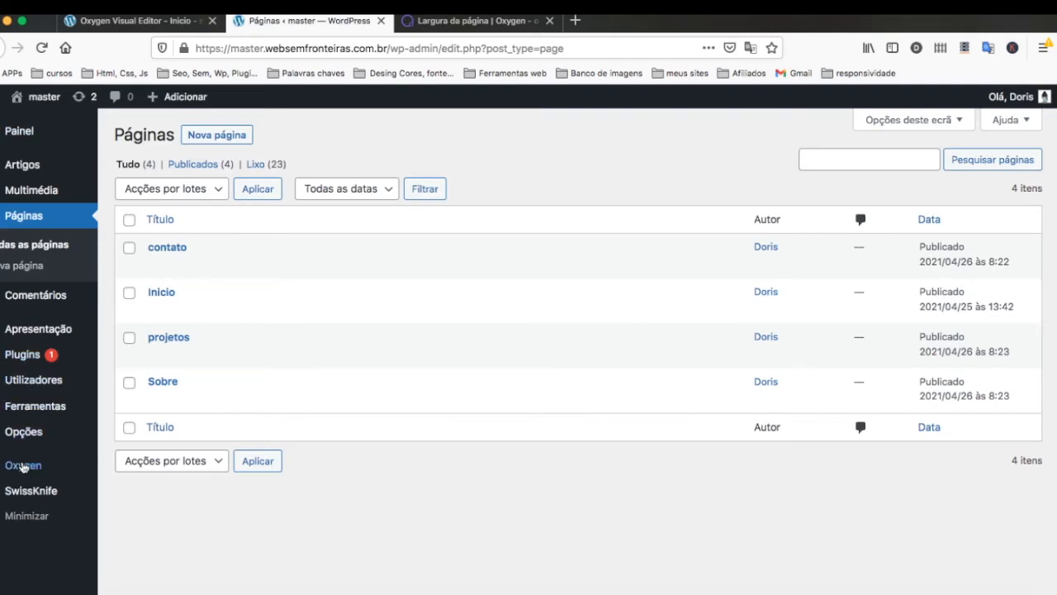
pyautogui.moveTo(24, 467)
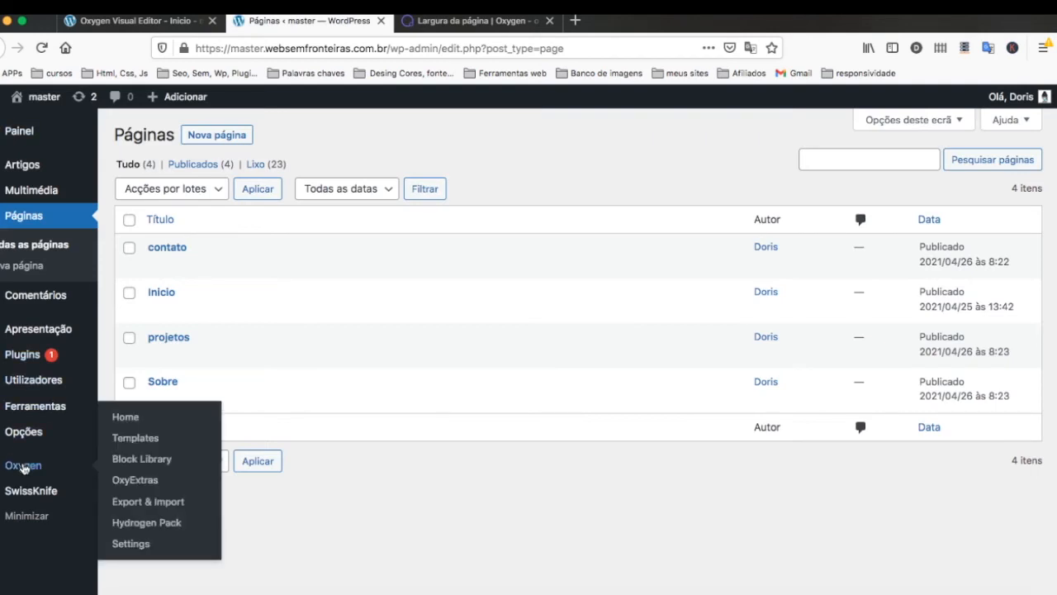
pyautogui.click(143, 545)
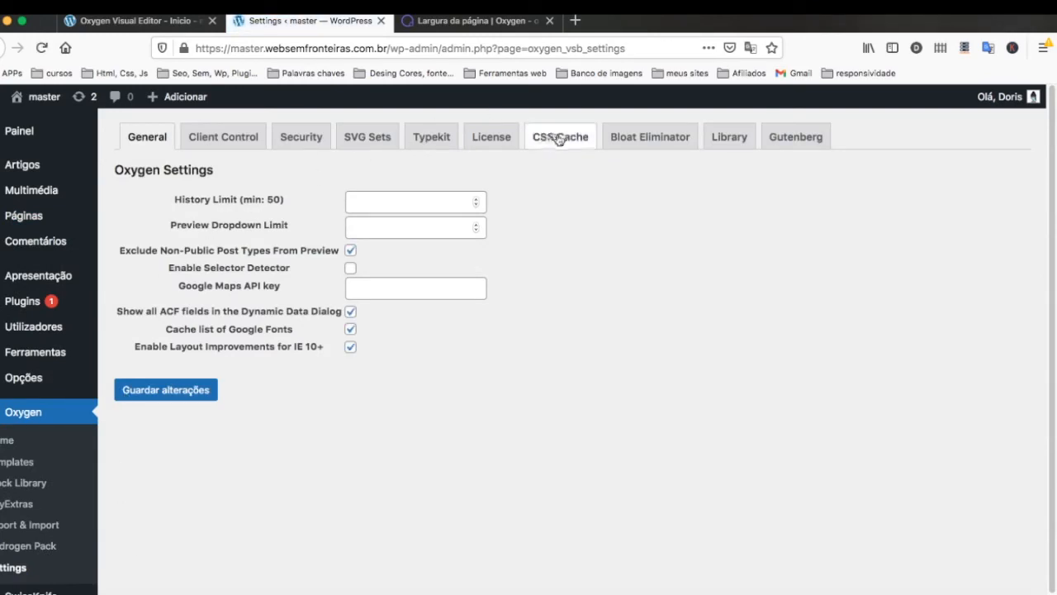
pyautogui.click(558, 138)
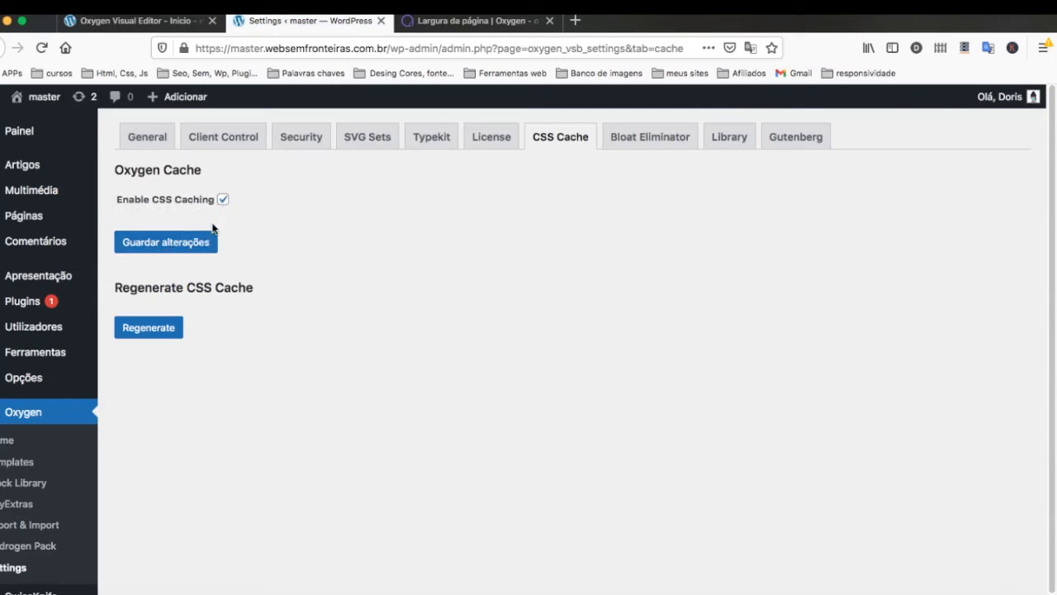
# Step: Disable CSS caching, save the changes, and regenerate the CSS cache
pyautogui.click(223, 200)
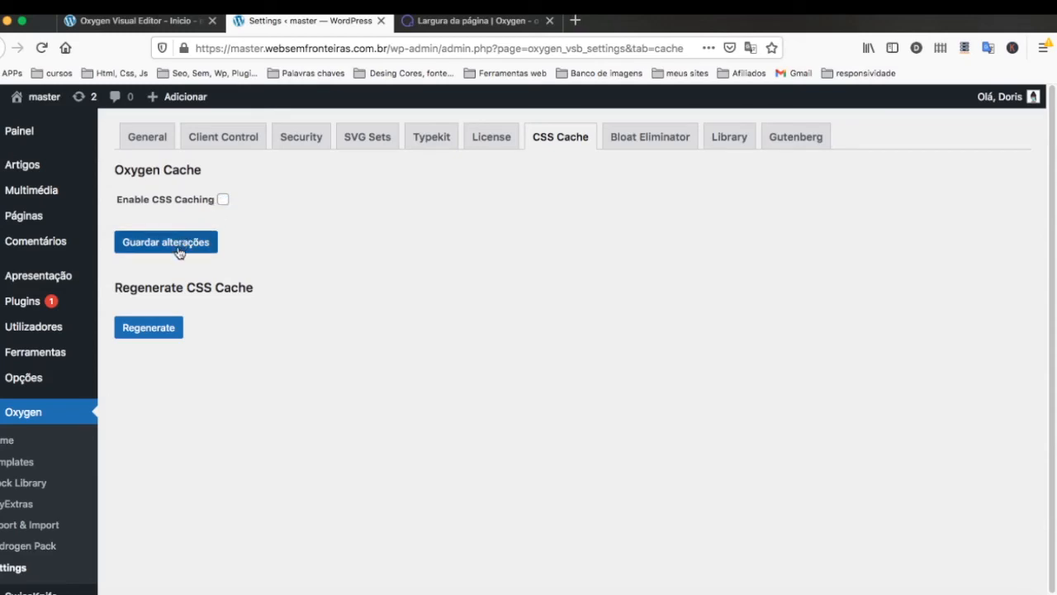
pyautogui.click(180, 248)
pyautogui.click(157, 330)
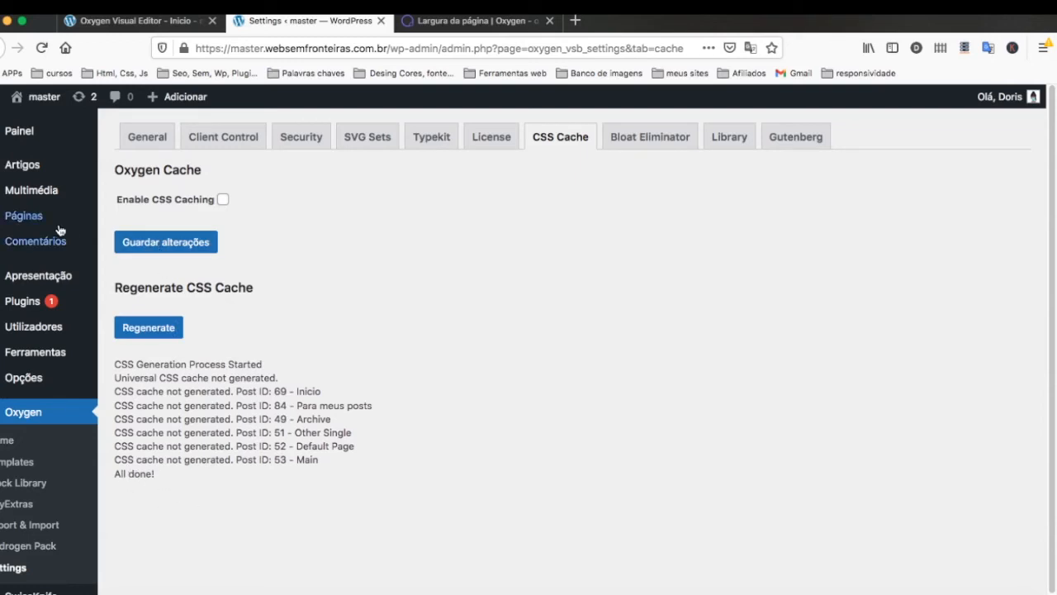
# Step: Return to the Oxygen editor and close the WordPress settings and Largura da página tabs
pyautogui.click(175, 19)
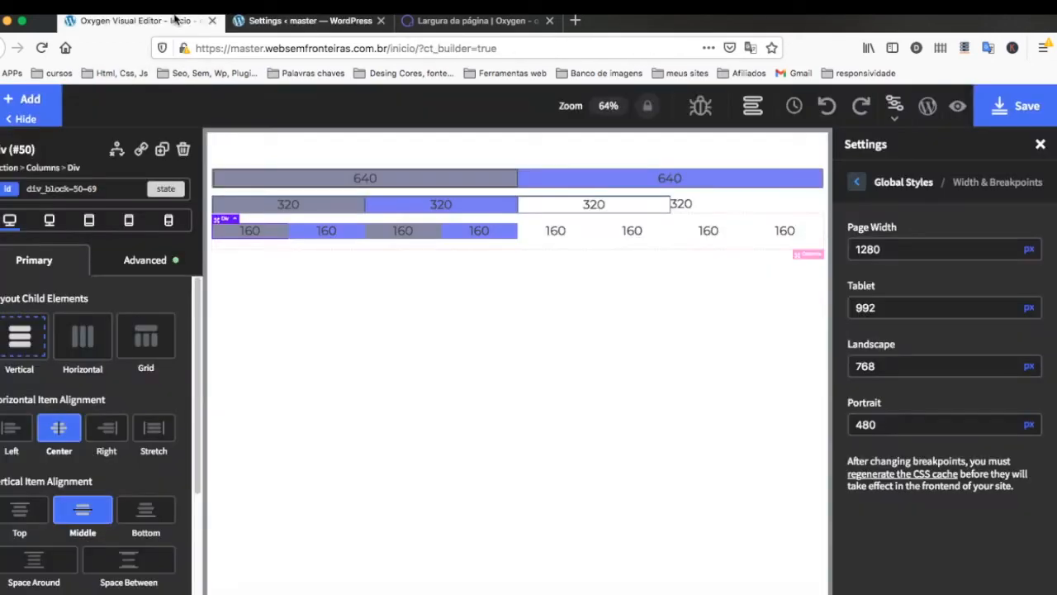
pyautogui.click(381, 20)
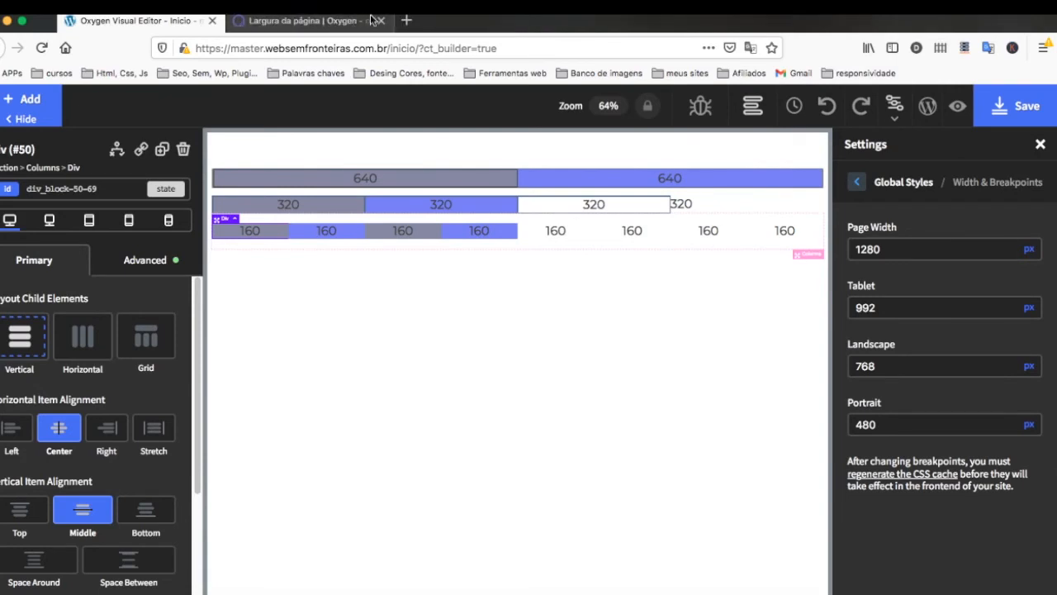
pyautogui.click(381, 20)
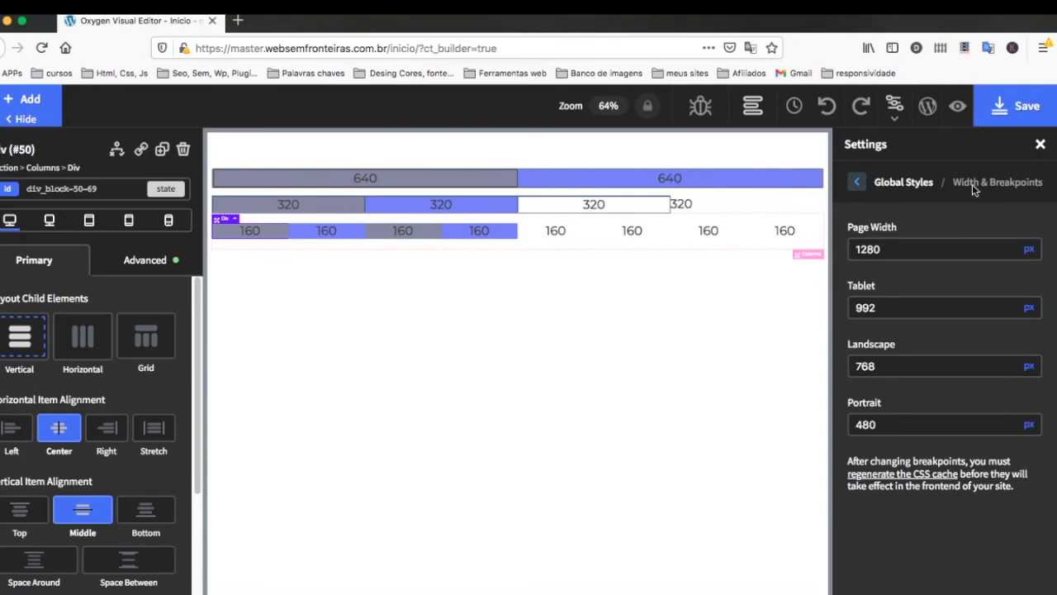
# Step: Open the Sections & Columns global styles and examine the section container padding and columns padding fields
pyautogui.click(855, 182)
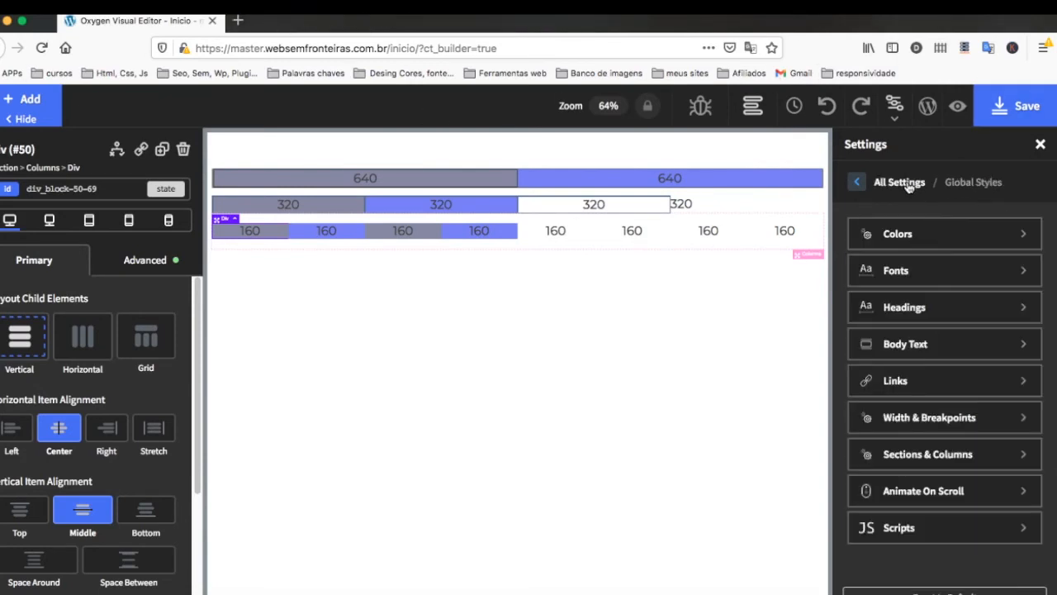
pyautogui.click(943, 454)
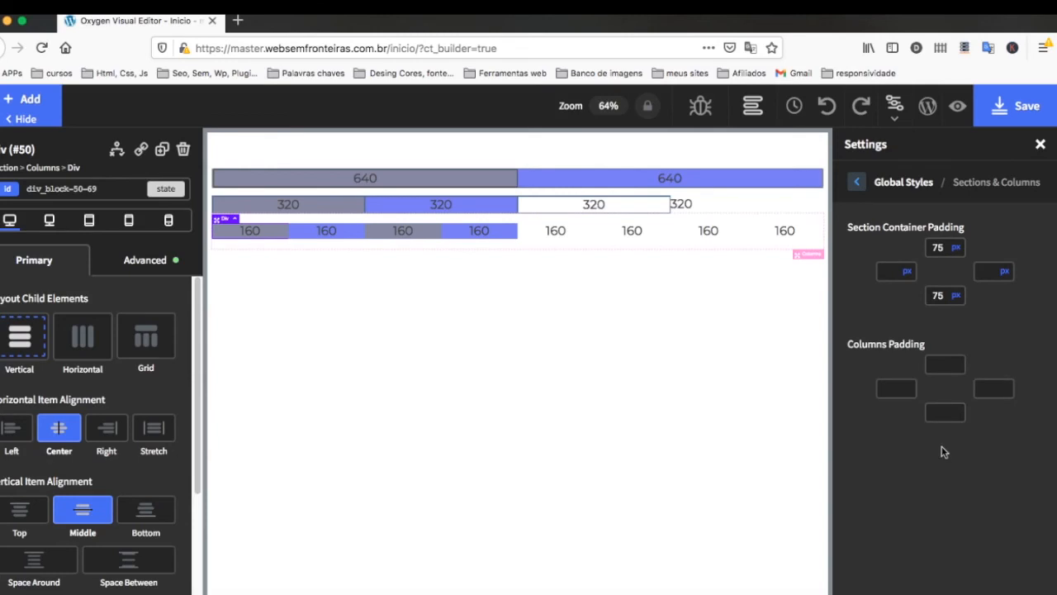
pyautogui.click(889, 271)
pyautogui.click(942, 247)
pyautogui.click(942, 365)
pyautogui.click(898, 386)
pyautogui.click(898, 272)
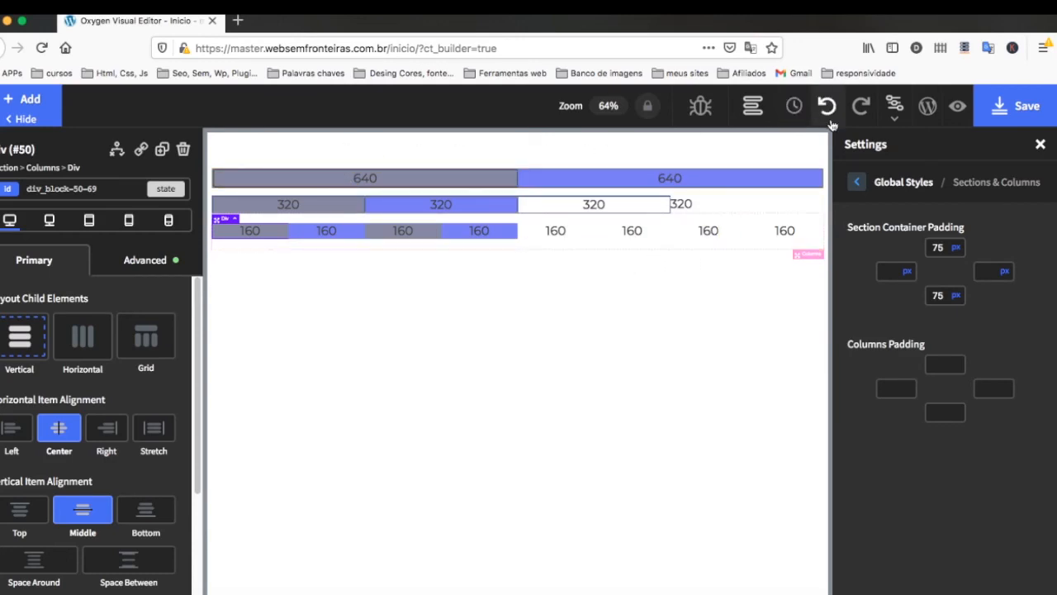
# Step: Show the page structure and inspect the section and its first columns row, the one with the 640 columns
pyautogui.click(752, 105)
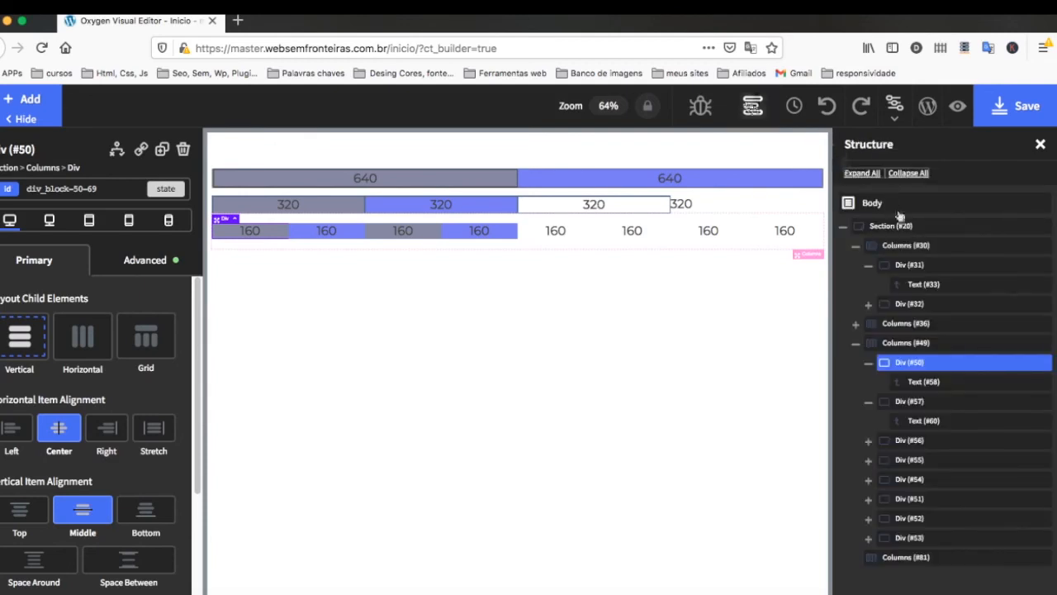
pyautogui.click(337, 155)
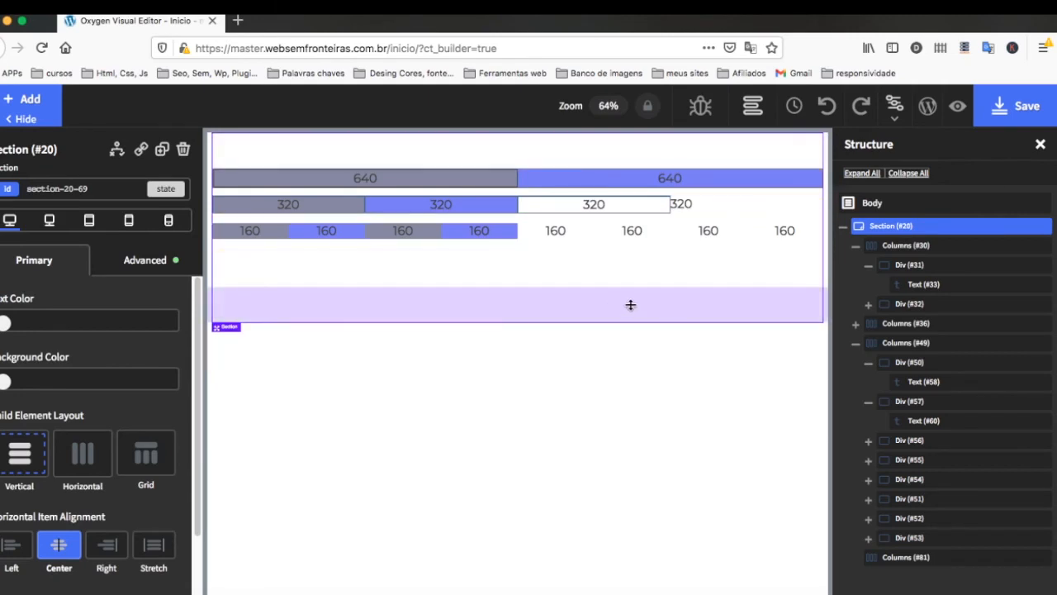
pyautogui.click(950, 247)
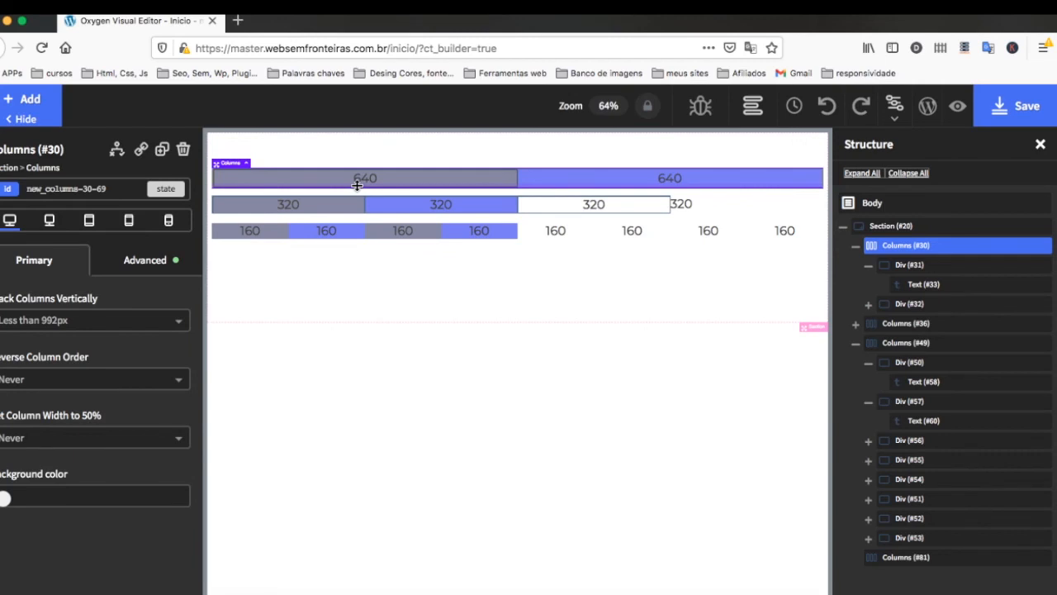
pyautogui.press('XF86MonBrightnessUp')
pyautogui.press('XF86MonBrightnessUp')
pyautogui.press('XF86MonBrightnessUp')
pyautogui.press('XF86MonBrightnessUp')
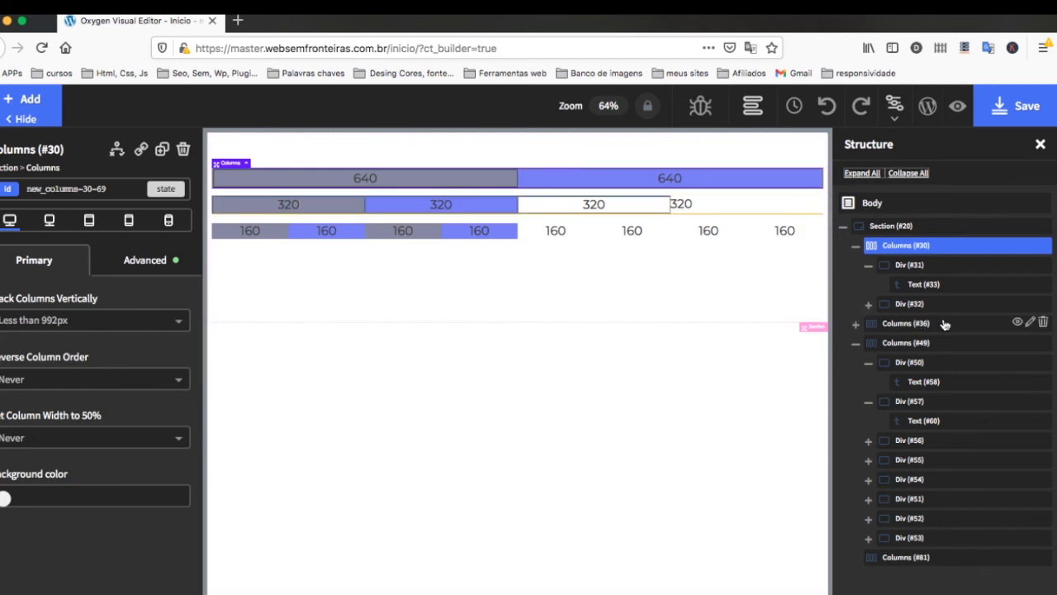
# Step: Inspect the columns row with the 320 columns and the first div of the 160 columns row
pyautogui.click(907, 321)
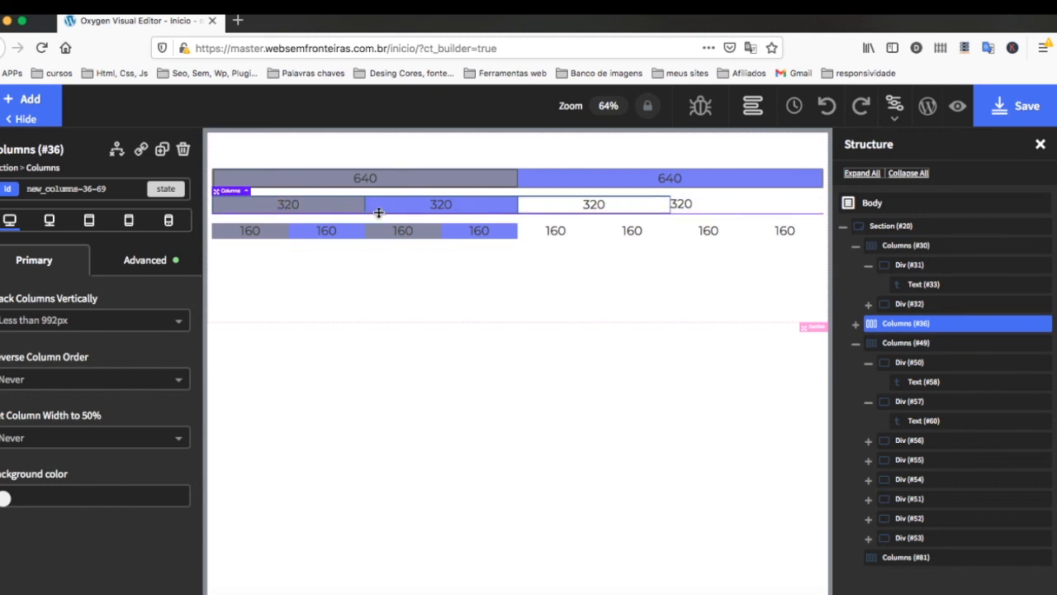
pyautogui.click(274, 235)
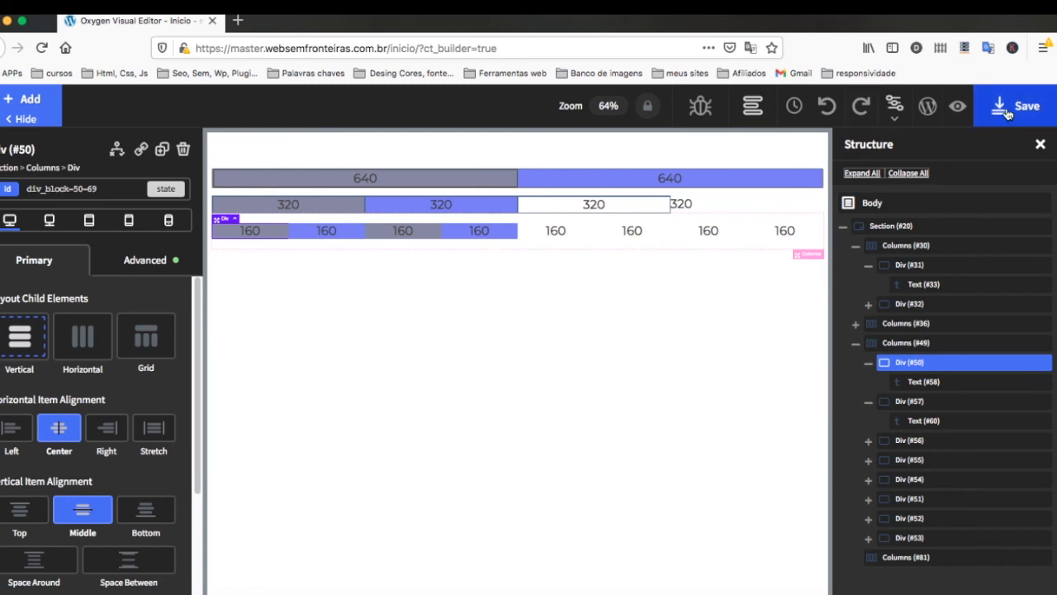
# Step: Examine the Animate On Scroll options in the global styles and return to the Global Styles list
pyautogui.moveTo(891, 112)
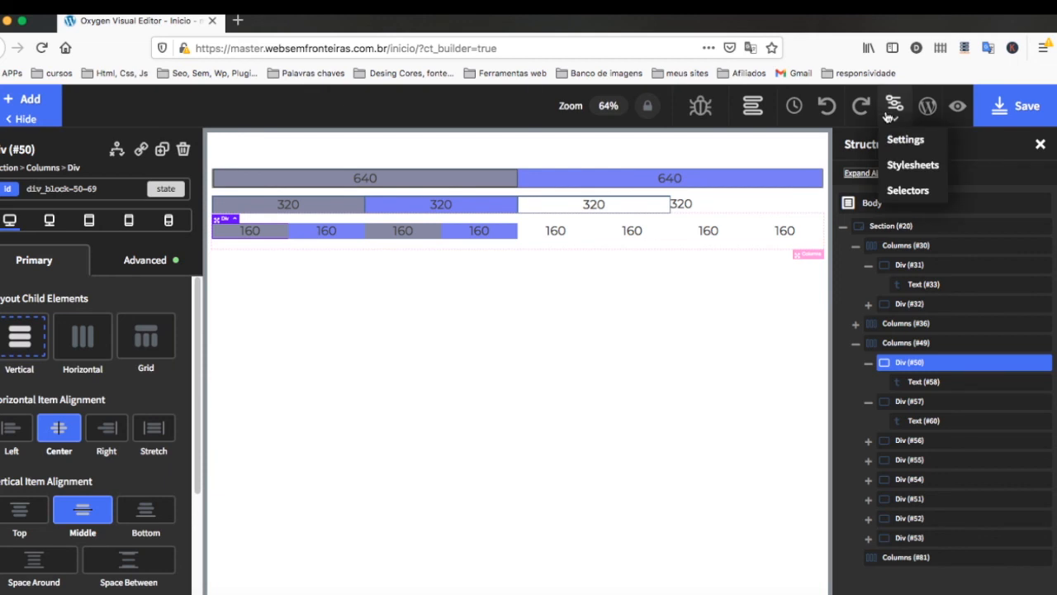
pyautogui.click(897, 140)
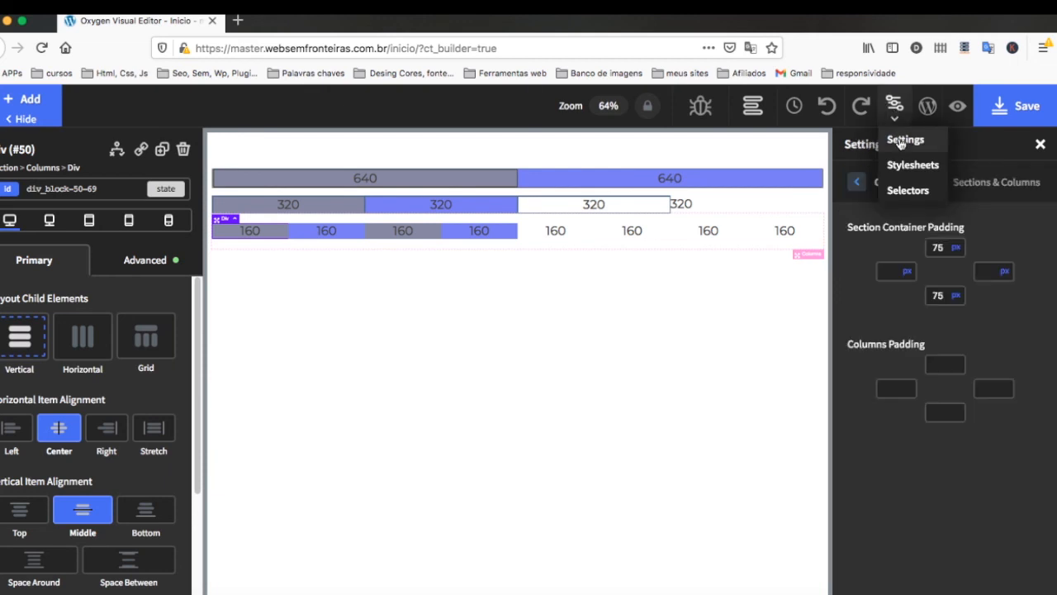
pyautogui.click(890, 183)
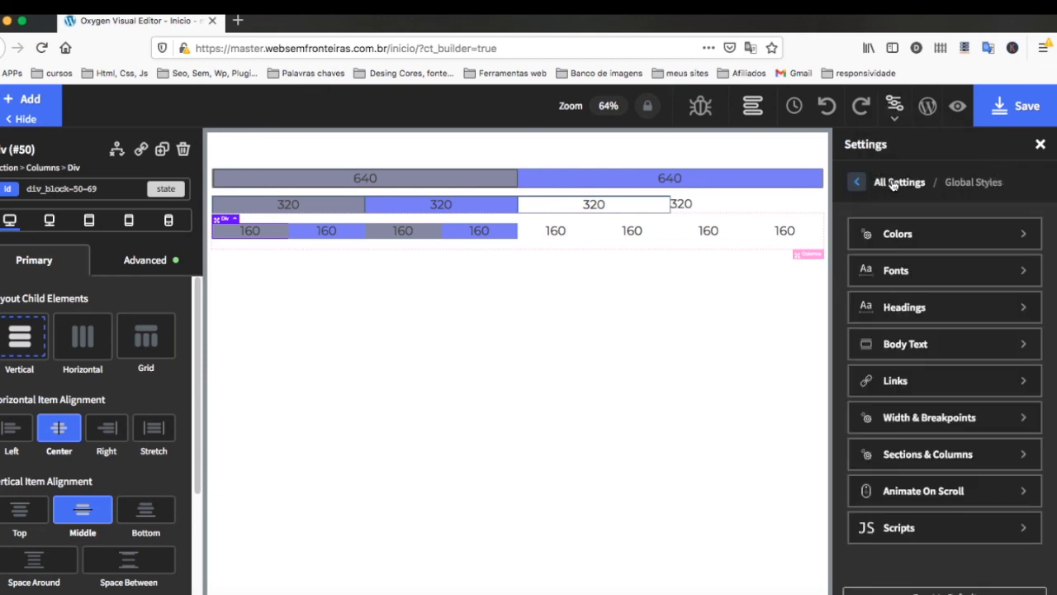
pyautogui.click(974, 496)
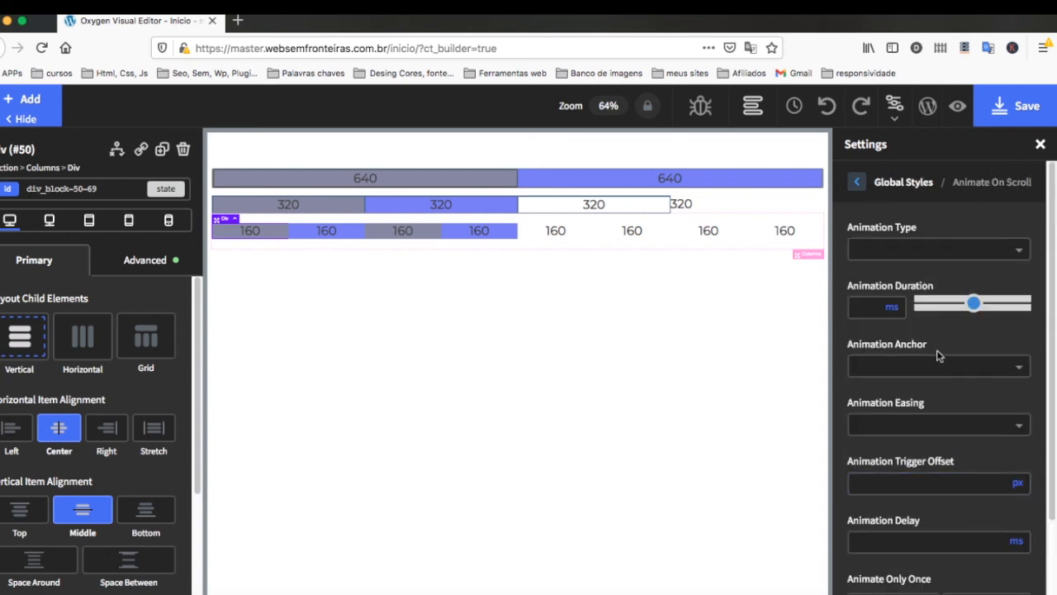
pyautogui.scroll(-3, 937, 351)
pyautogui.scroll(3, 937, 351)
pyautogui.click(894, 183)
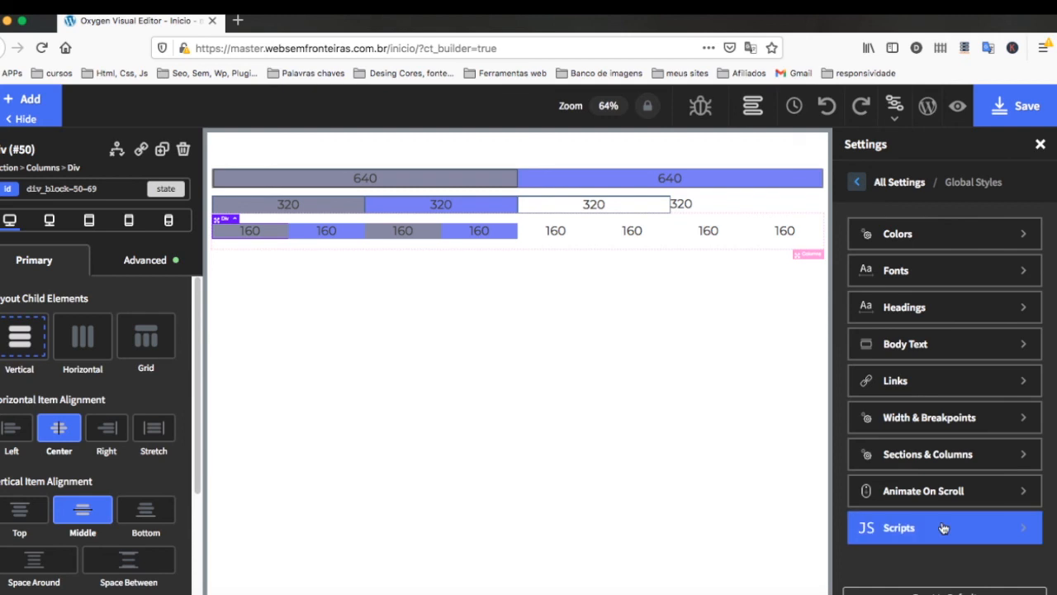